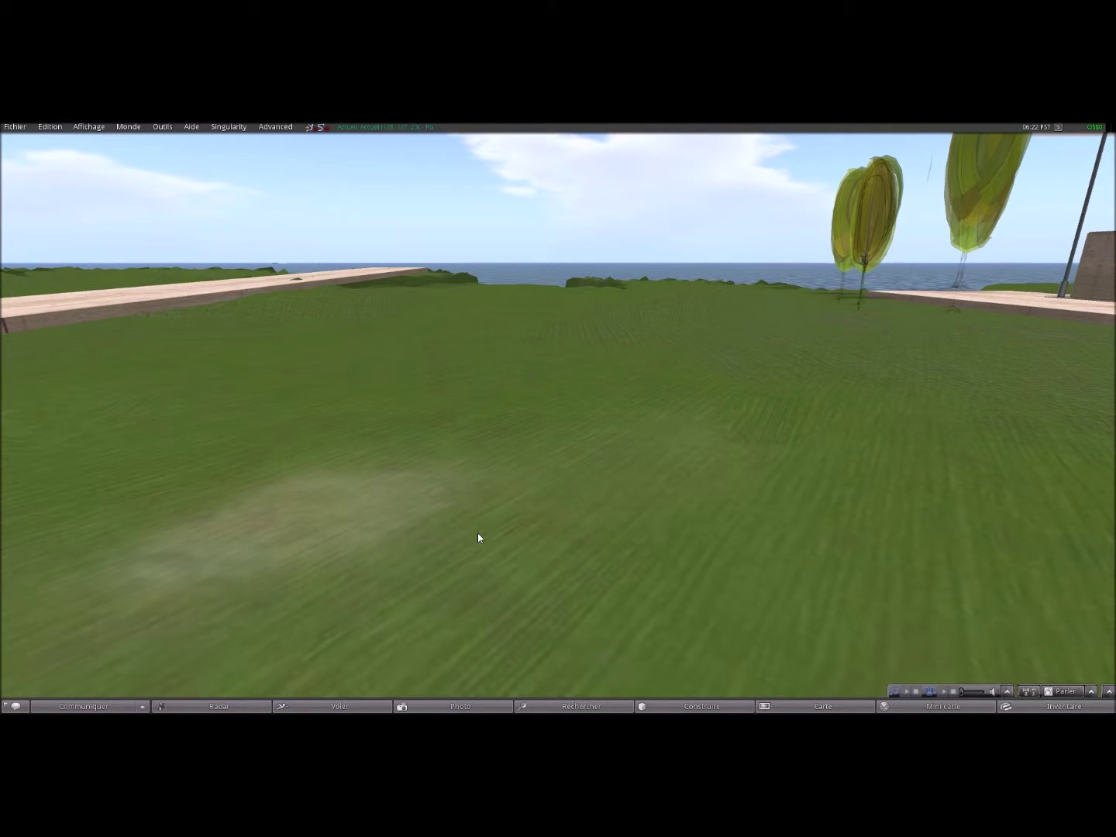
Create a new box primitive on the open grass
right_click(434, 505)
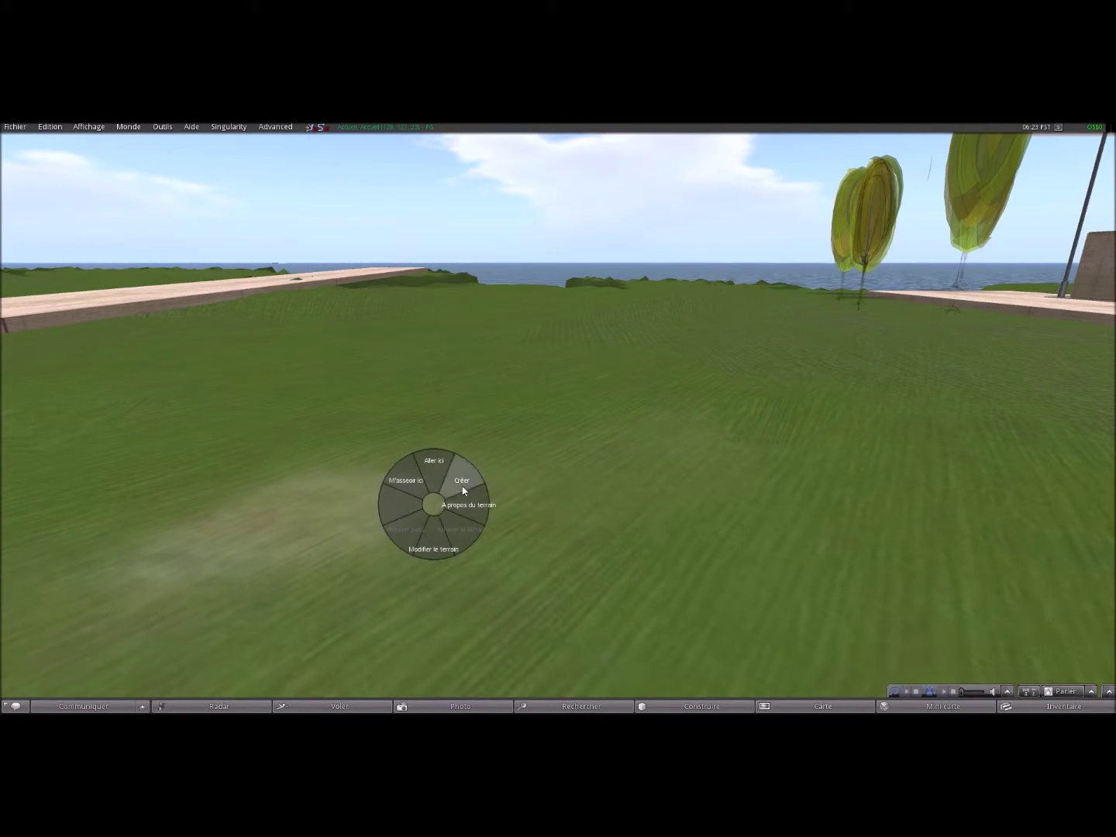
left_click(456, 484)
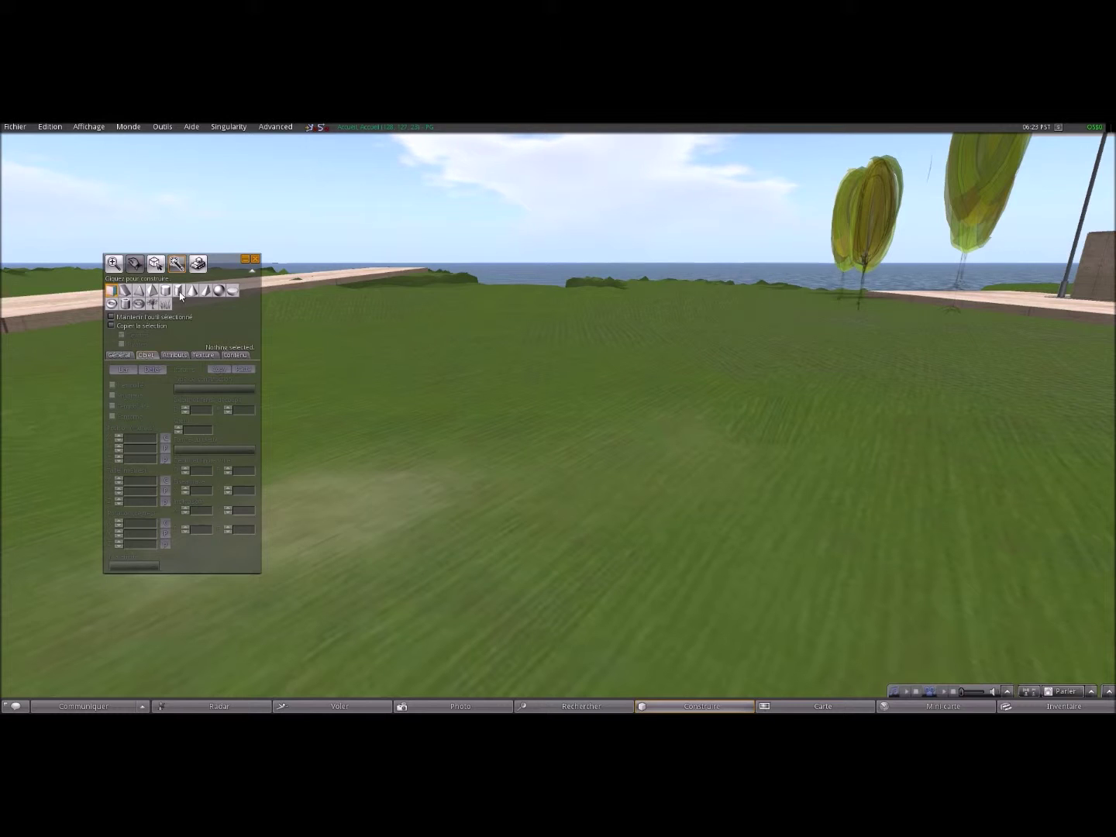
left_click(112, 290)
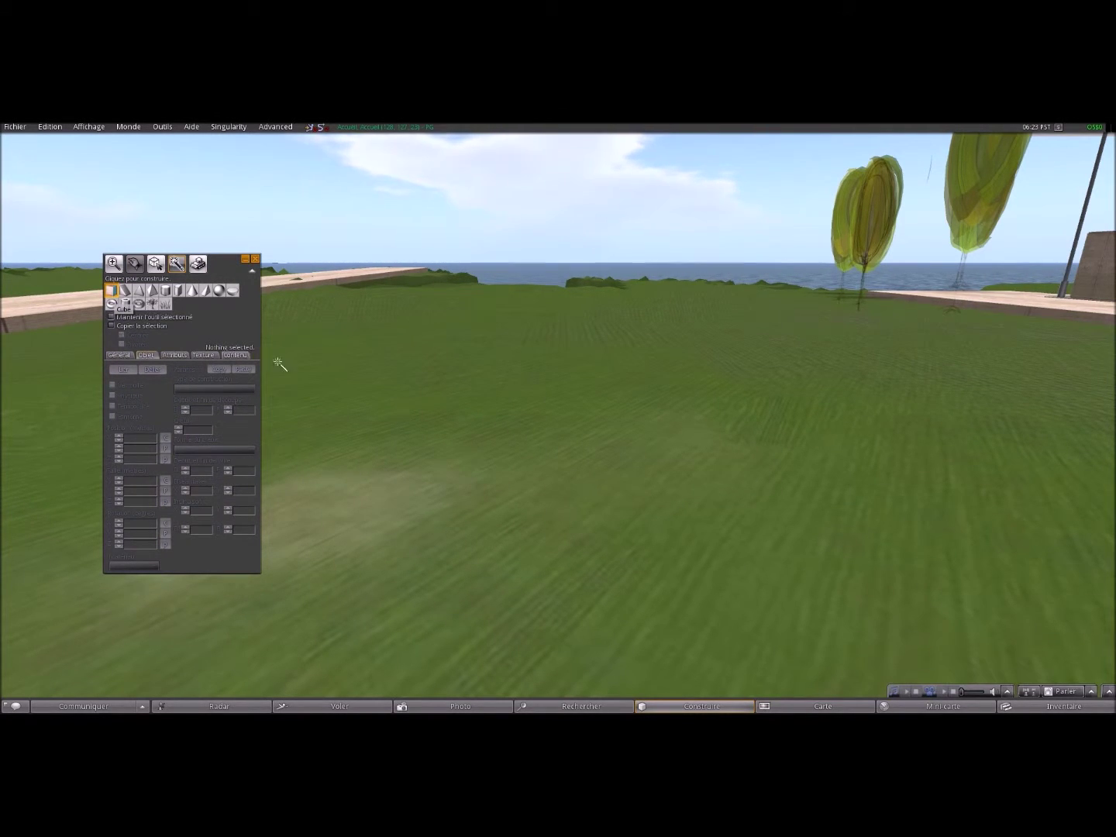
left_click(481, 486)
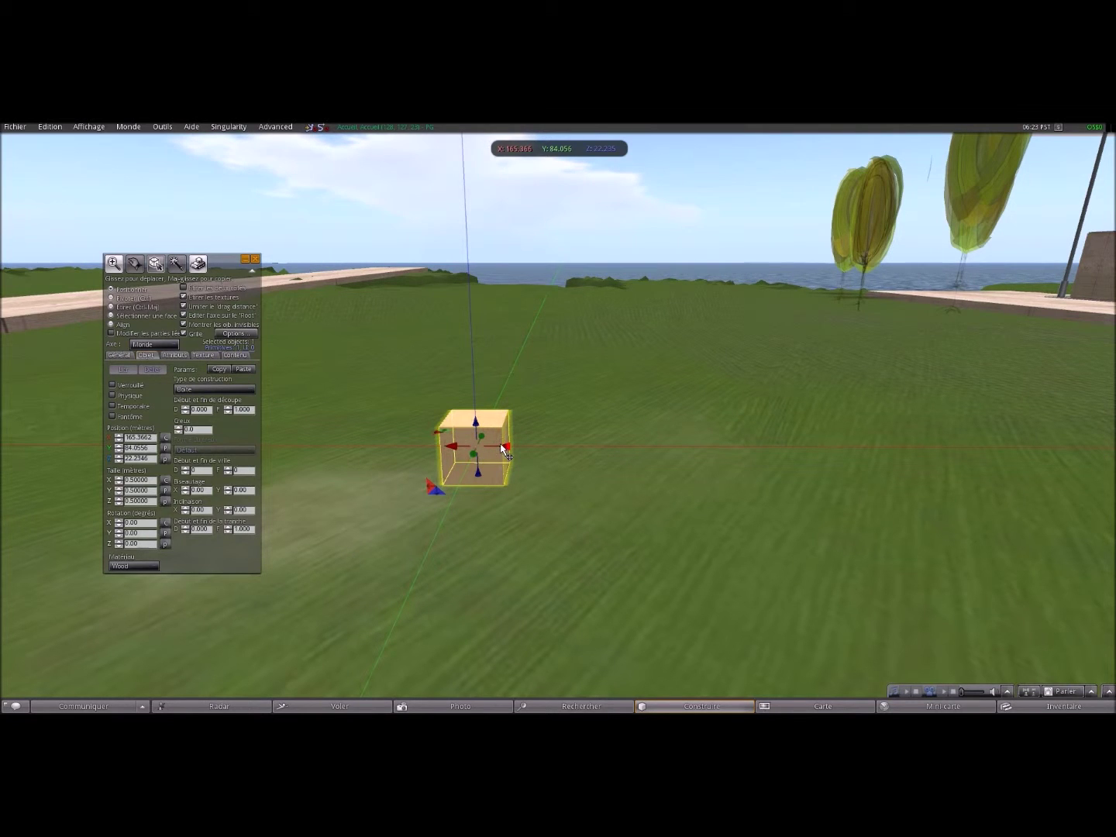
Move the cube to about X 165.03, Y 85.05, Z 22.55 and rotate it around its X and Z axes, with X at 24 degrees
left_click_drag(506, 448, 604, 454)
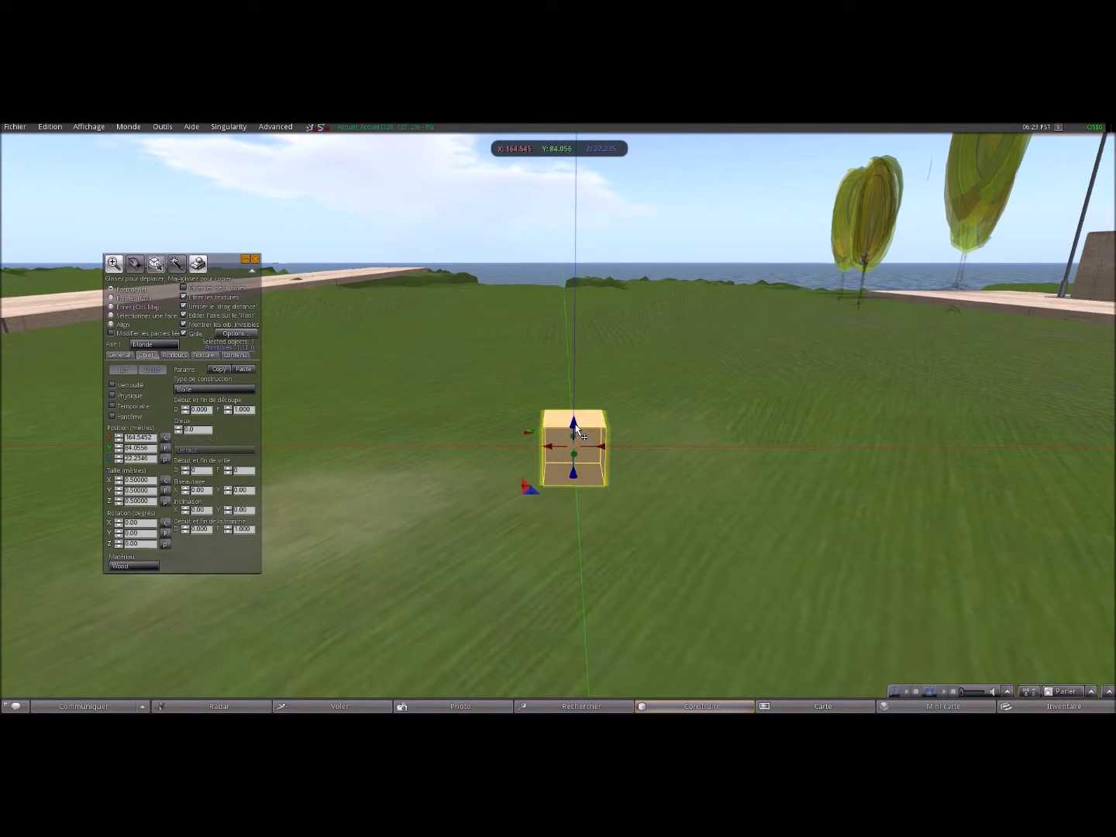
left_click_drag(576, 429, 516, 454)
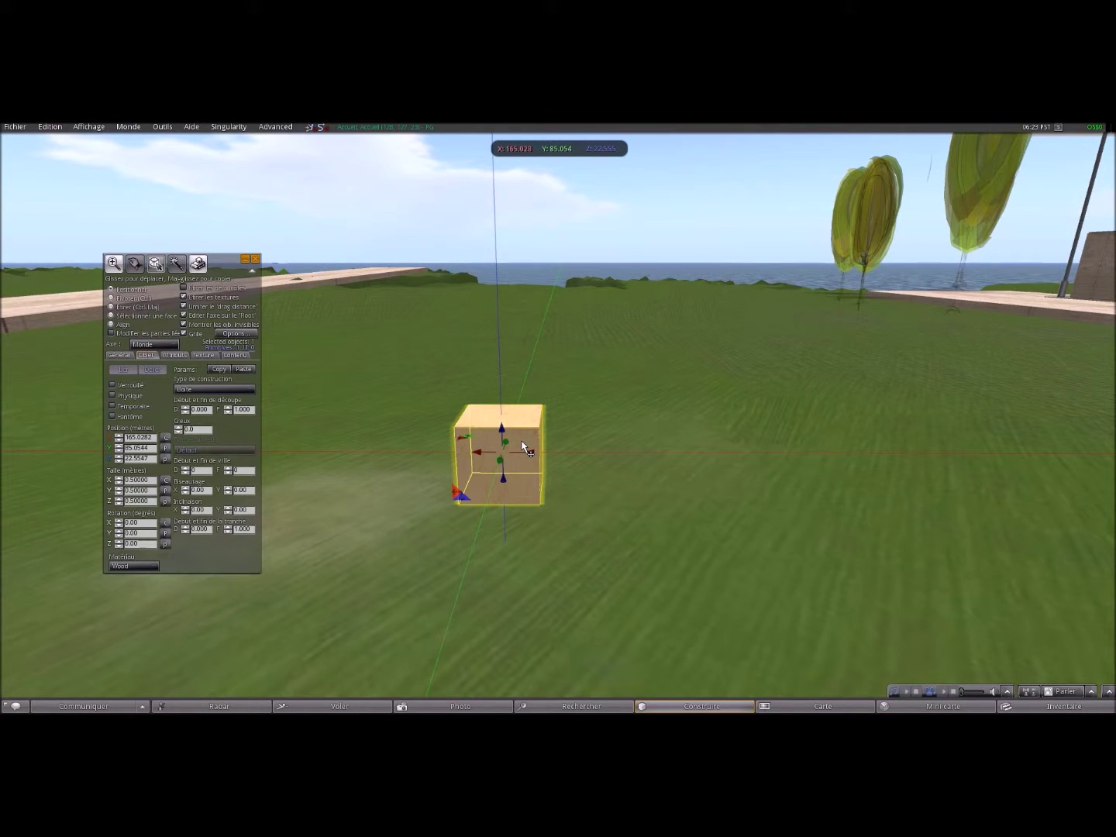
key("ctrl")
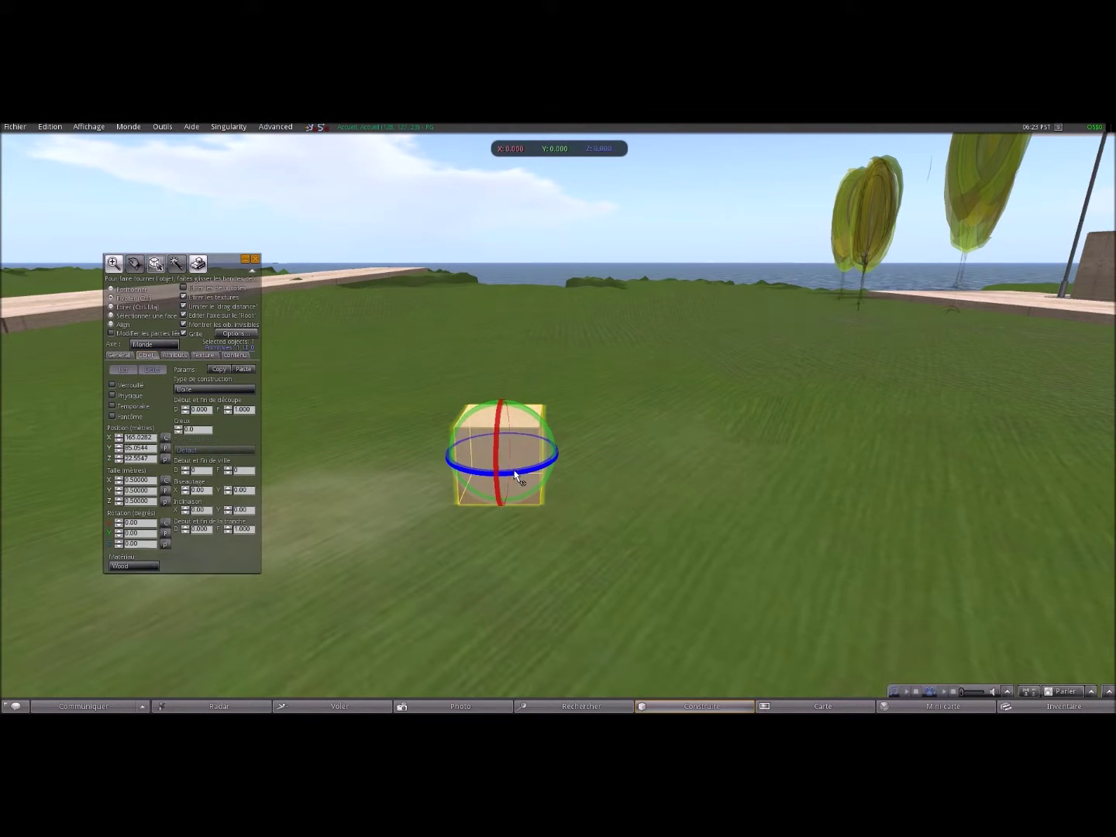
left_click_drag(514, 478, 521, 387)
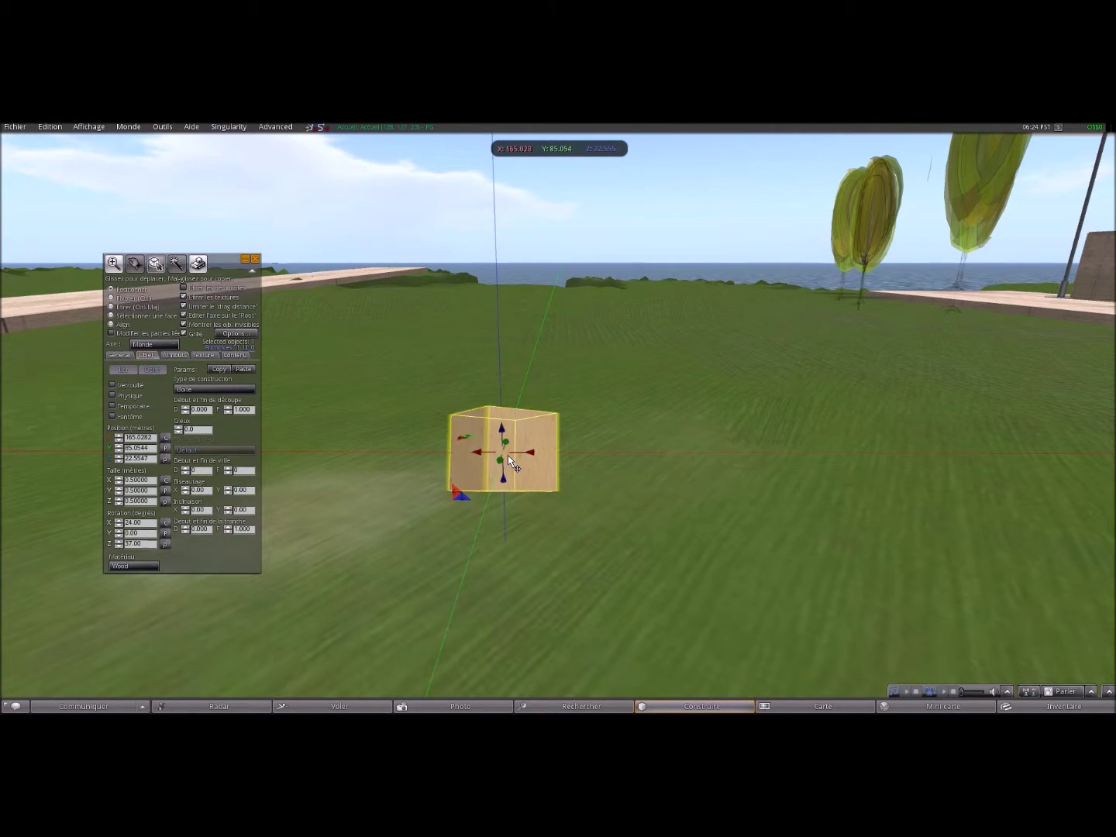
Stretch the cube on all three axes to about 0.87 x 0.84 x 0.79 m
key("ctrl")
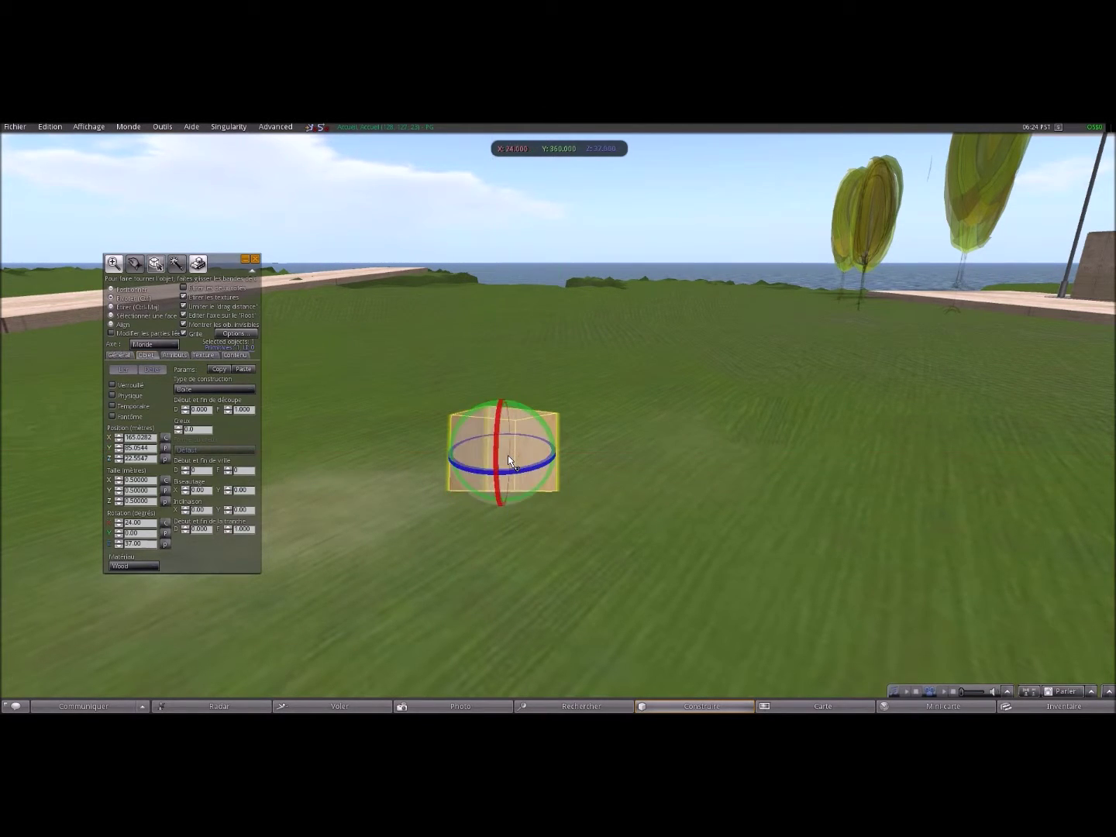
key("ctrl+shift")
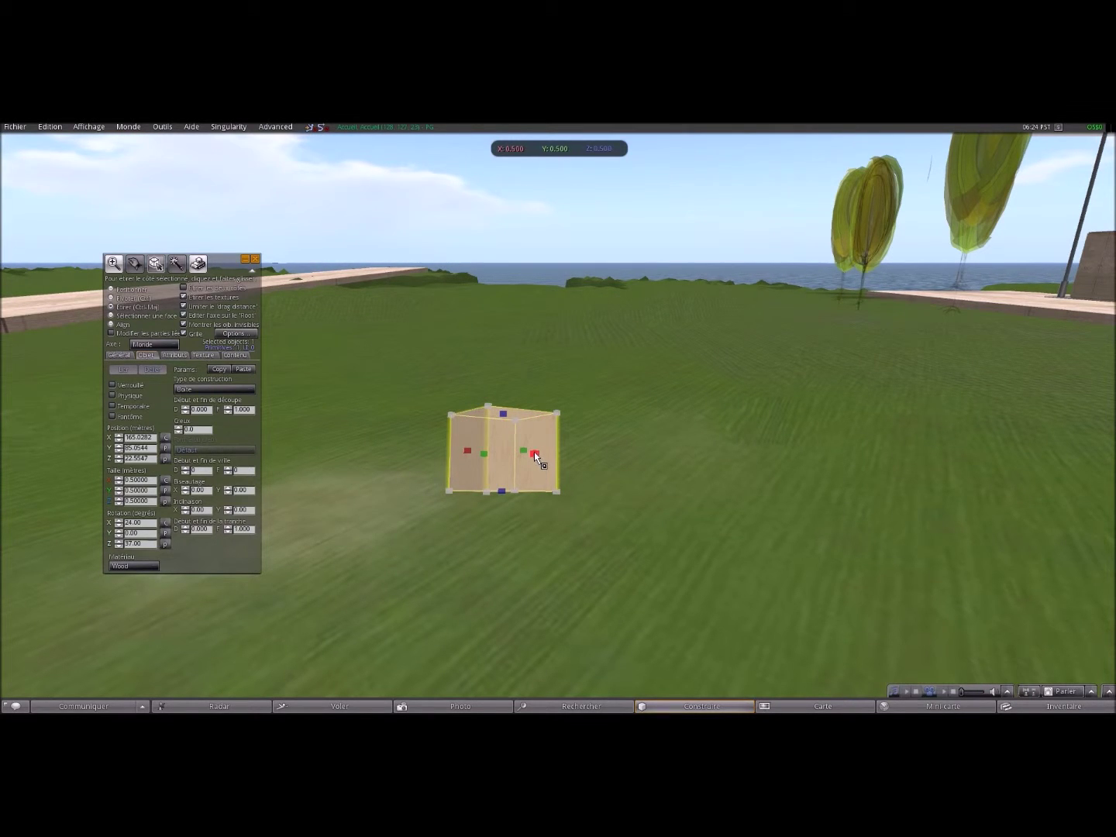
left_click_drag(535, 453, 544, 389)
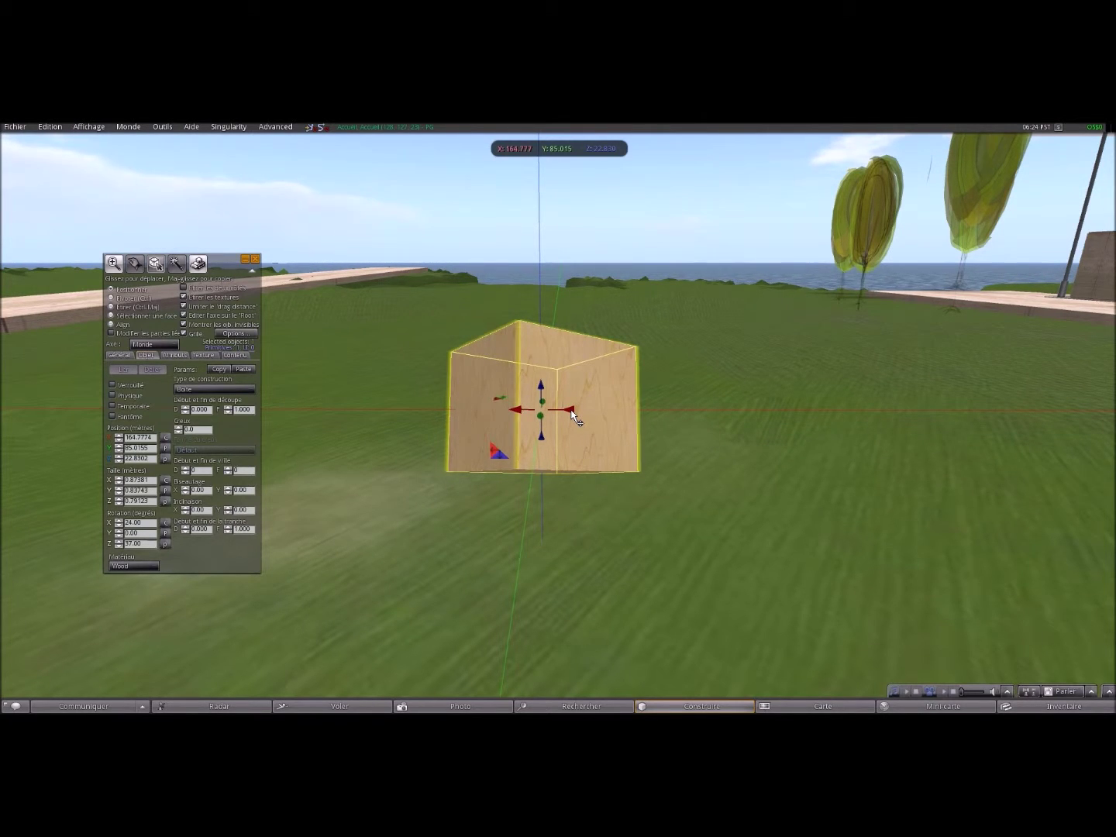
Duplicate the cube sideways along the X axis and duplicate that copy upward along the Z axis
left_click_drag(574, 416, 574, 416)
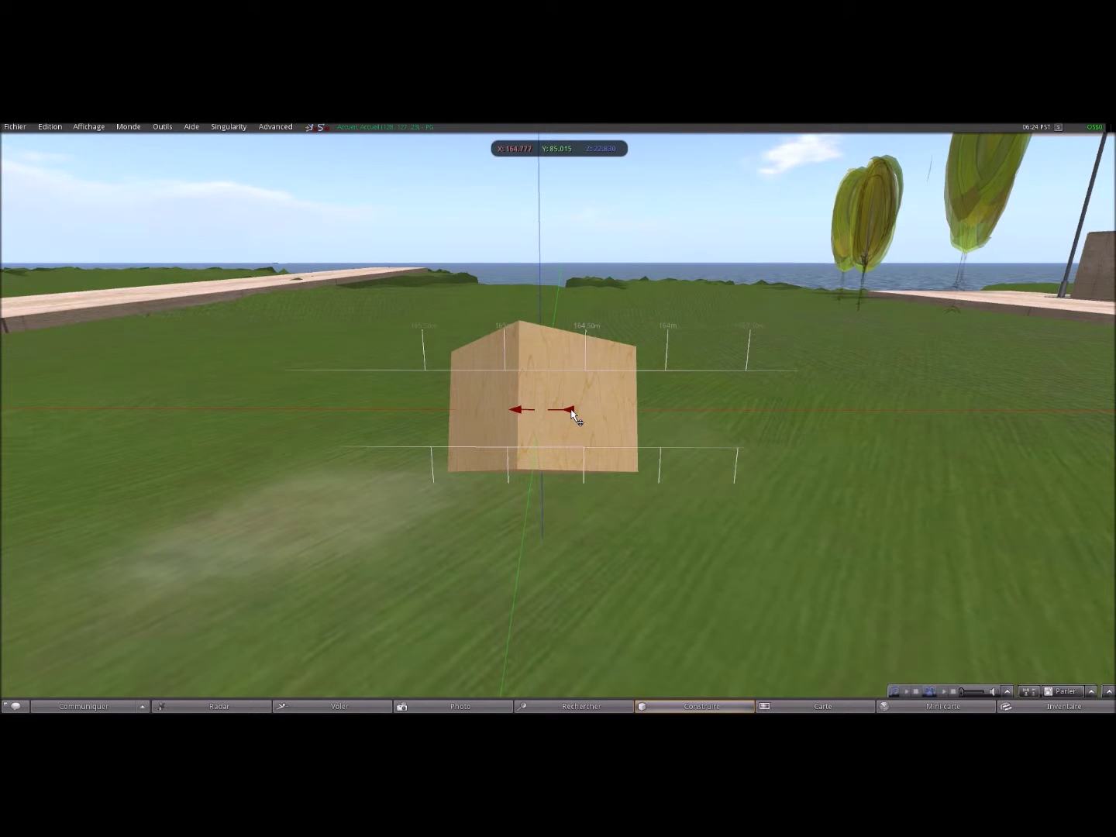
left_click_drag(572, 412, 860, 416, "shift")
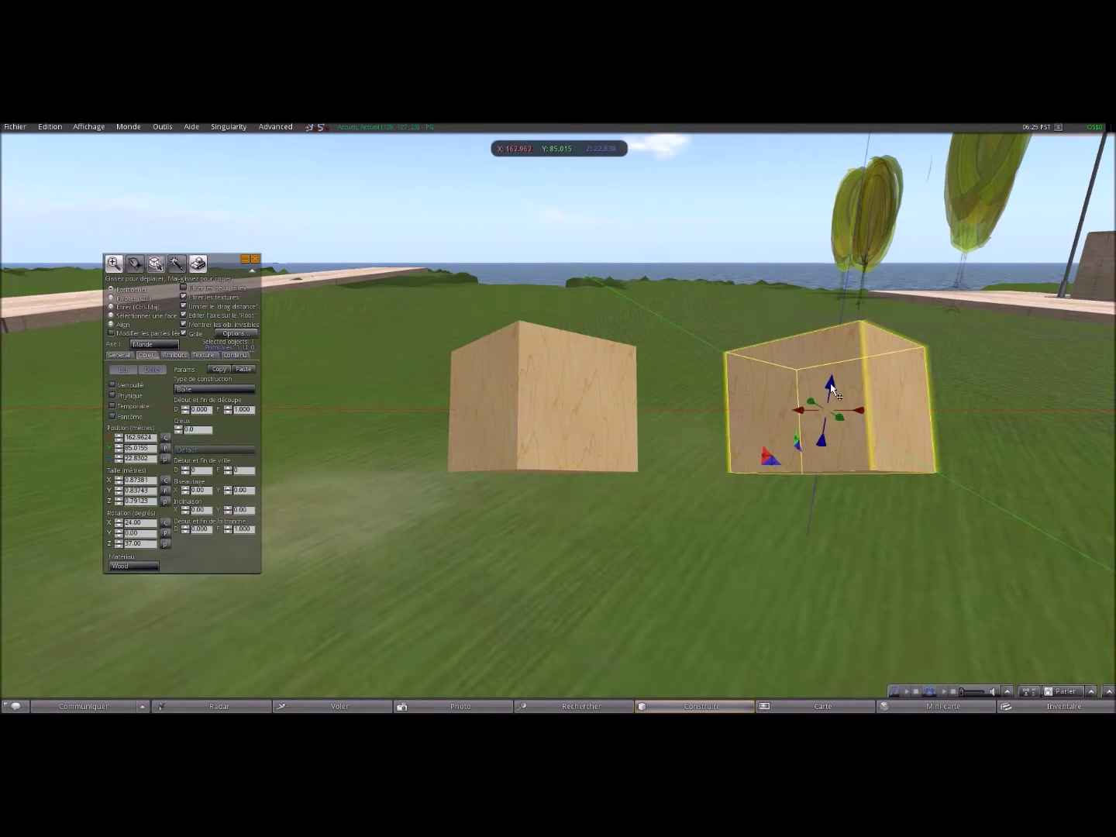
left_click_drag(831, 393, 840, 234, "shift")
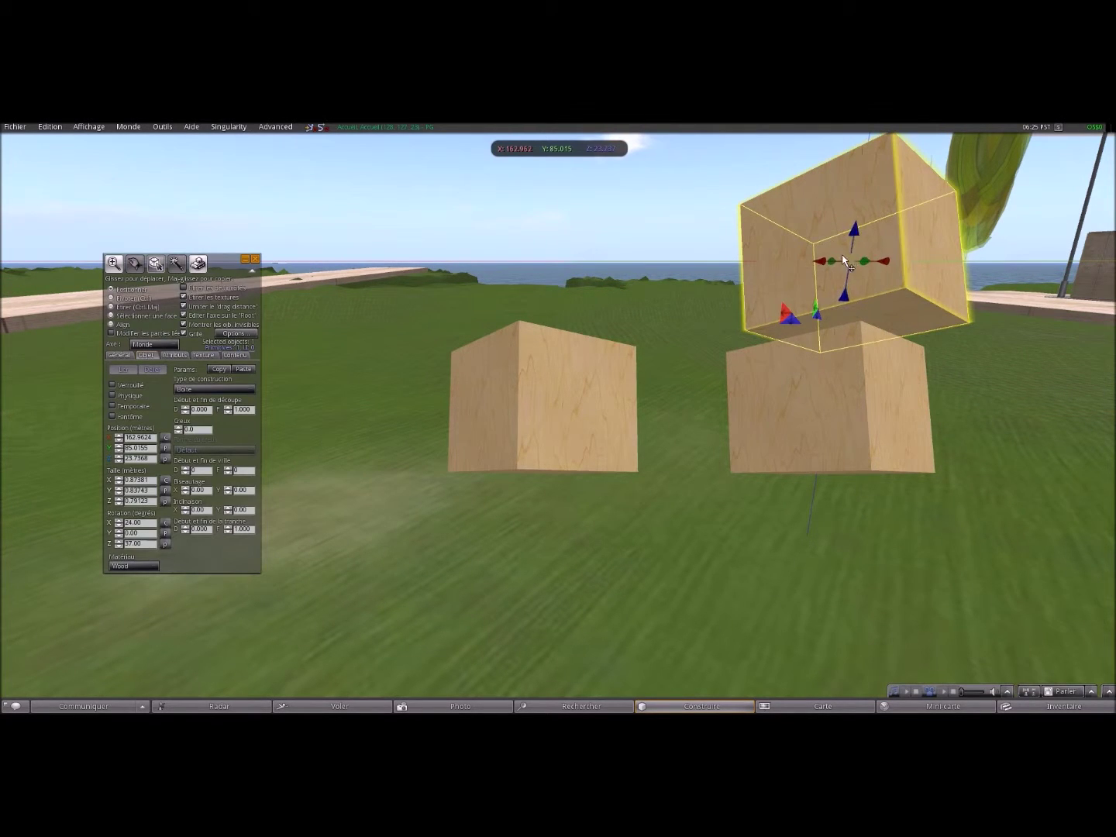
Delete both duplicated cubes, keeping only the original
key("Delete")
right_click(829, 360)
left_click(829, 359)
right_click(820, 385)
left_click(784, 385)
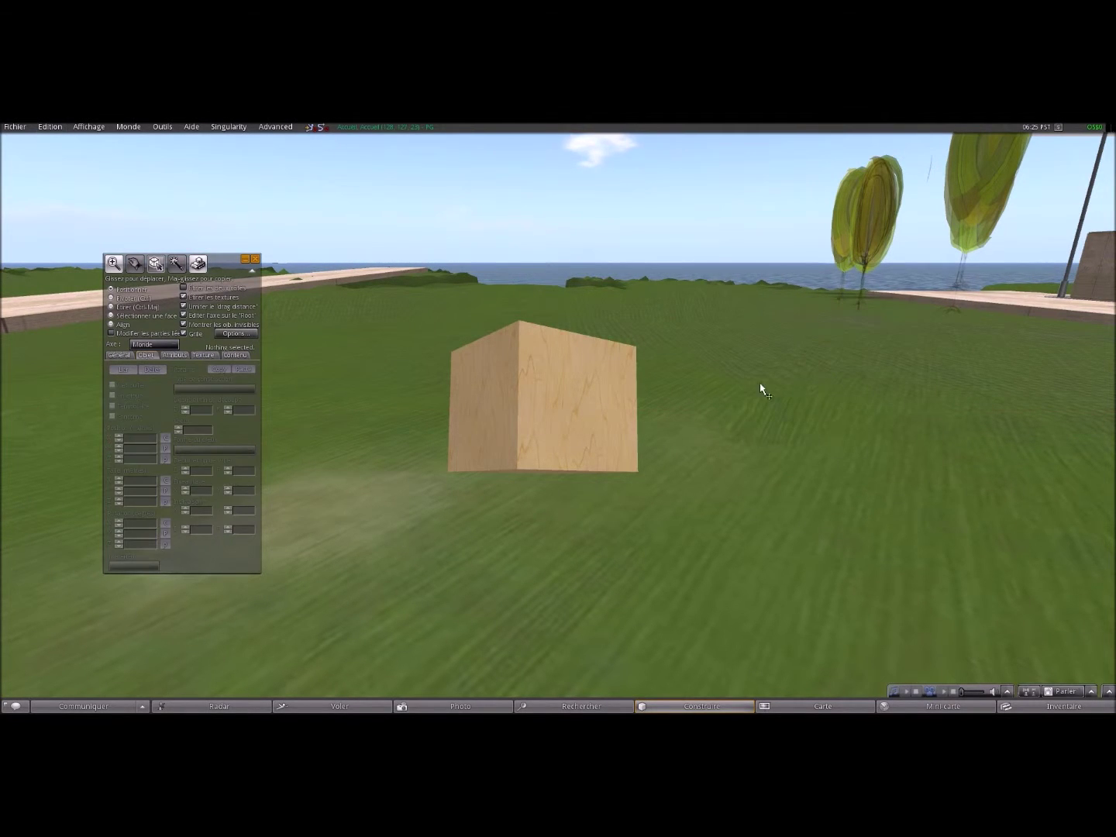
Select the remaining cube, clear the selection and close the build window
left_click(582, 391)
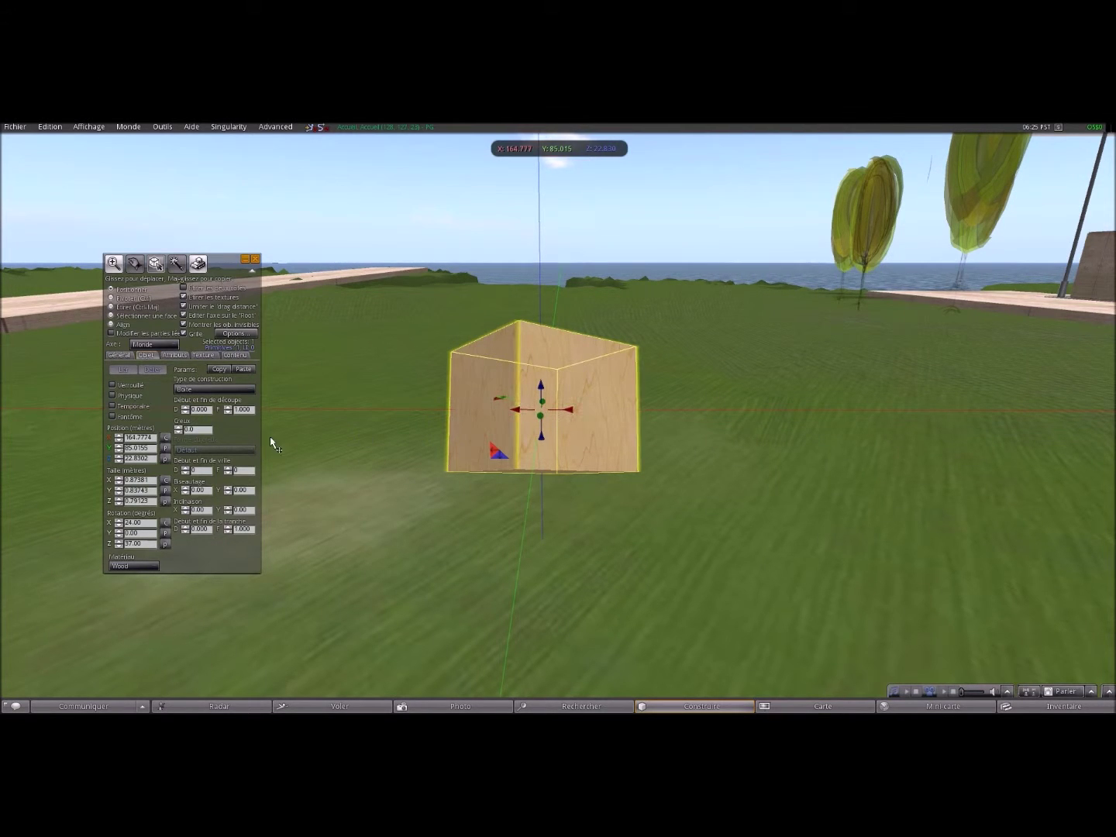
left_click(216, 263)
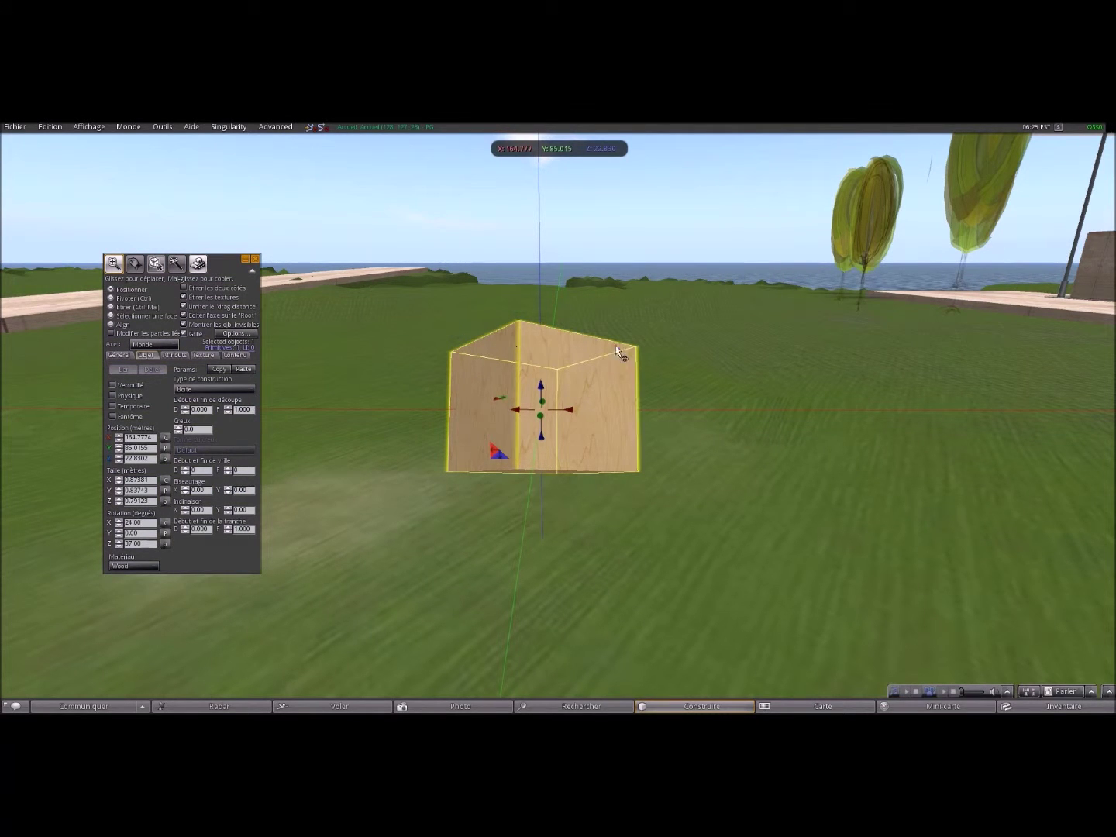
left_click(834, 358)
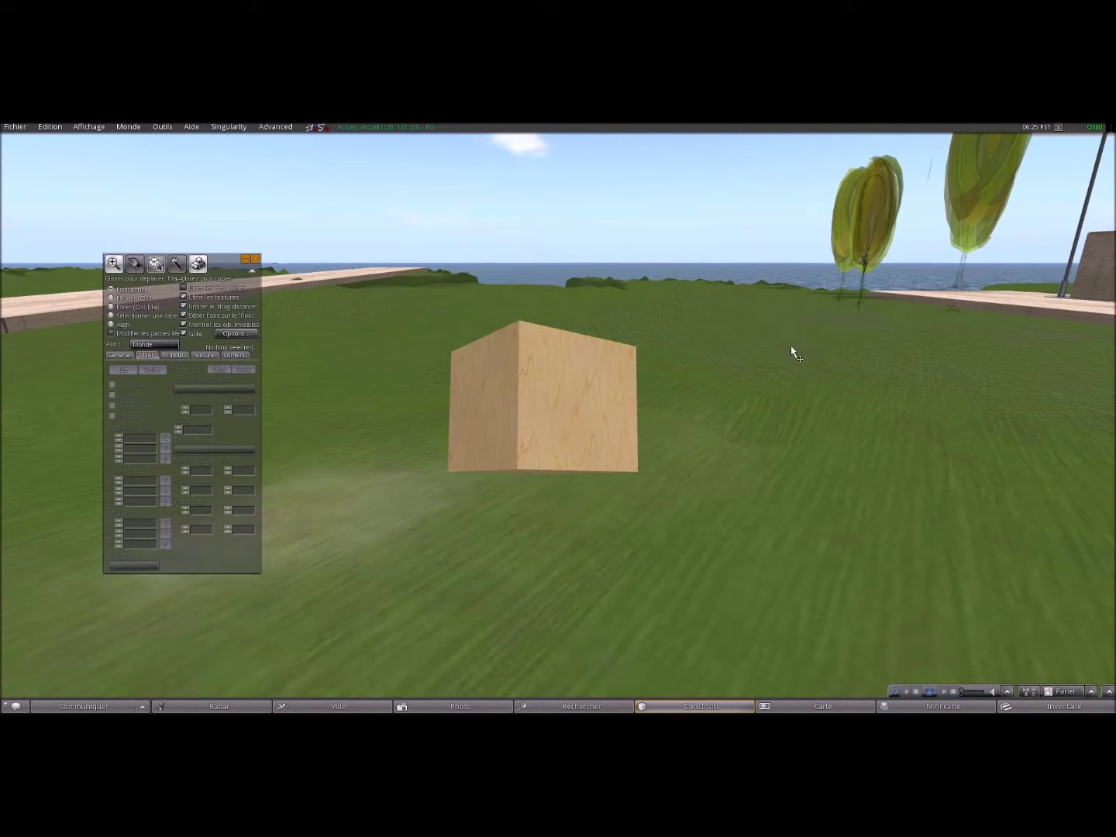
left_click(254, 262)
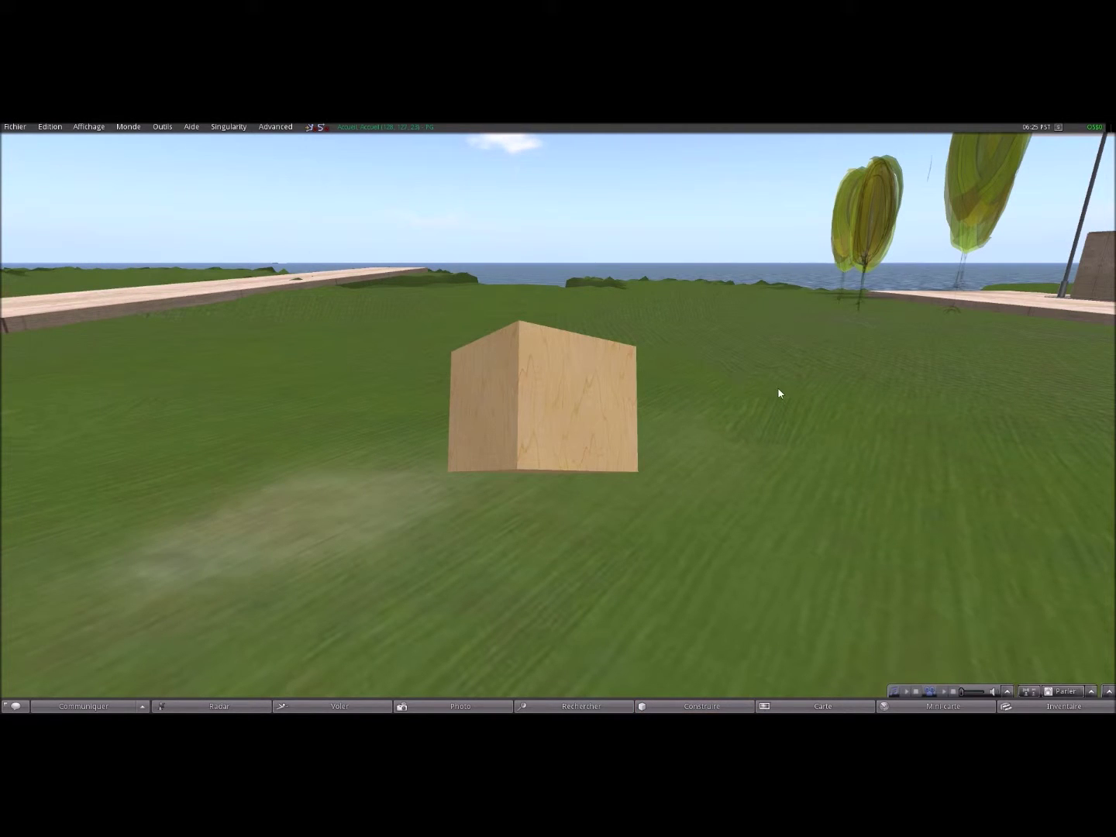
Edit the cube's general properties to name it CUBE and share it with the group
right_click(540, 406)
left_click(566, 429)
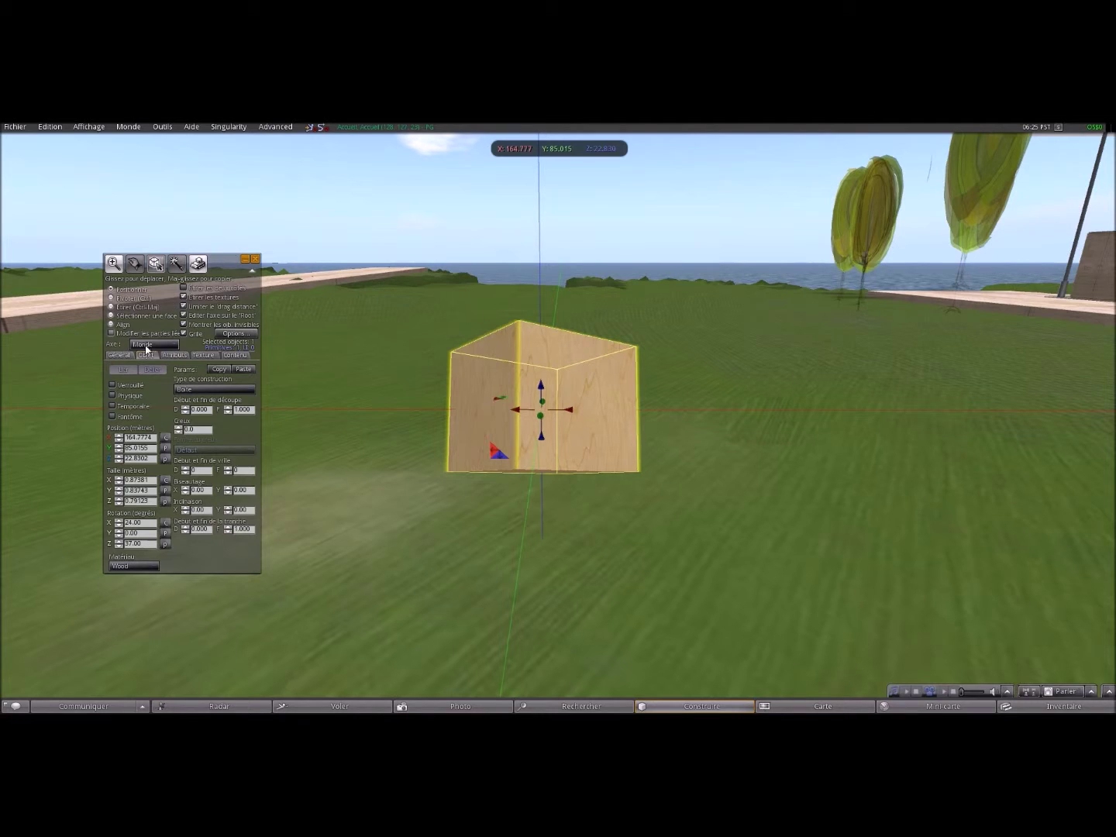
left_click(121, 356)
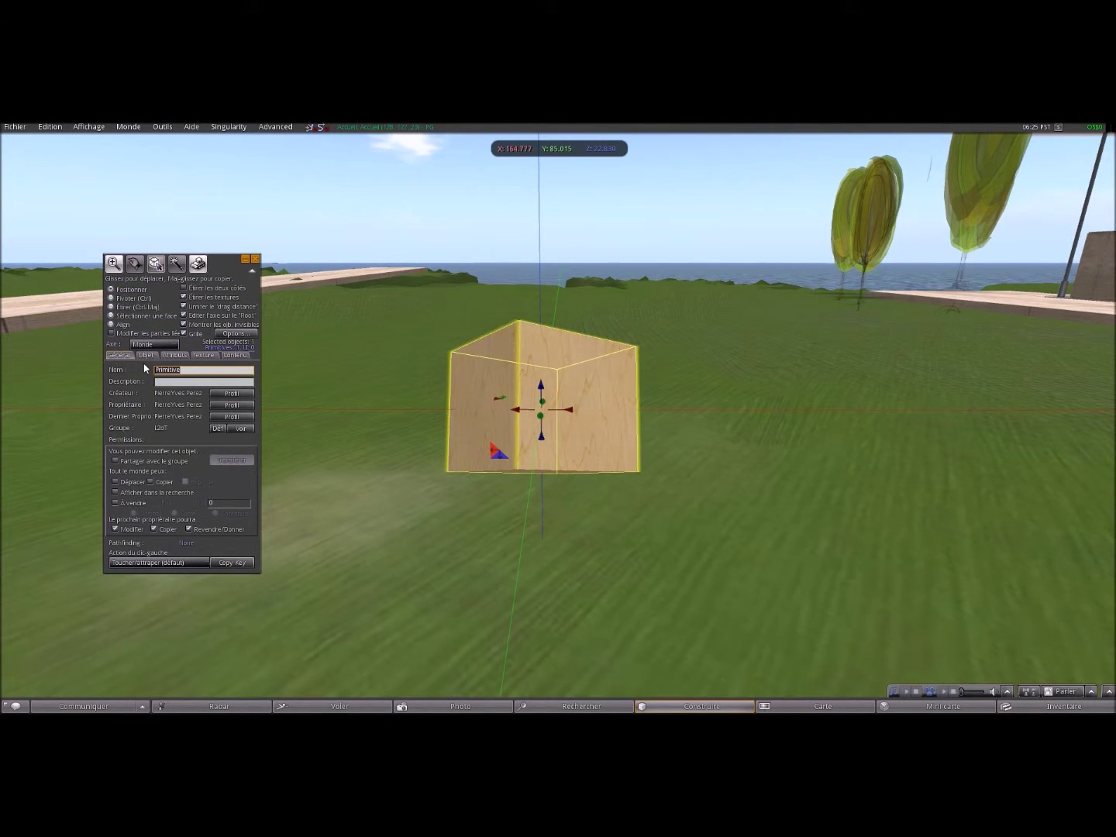
type("CUBE")
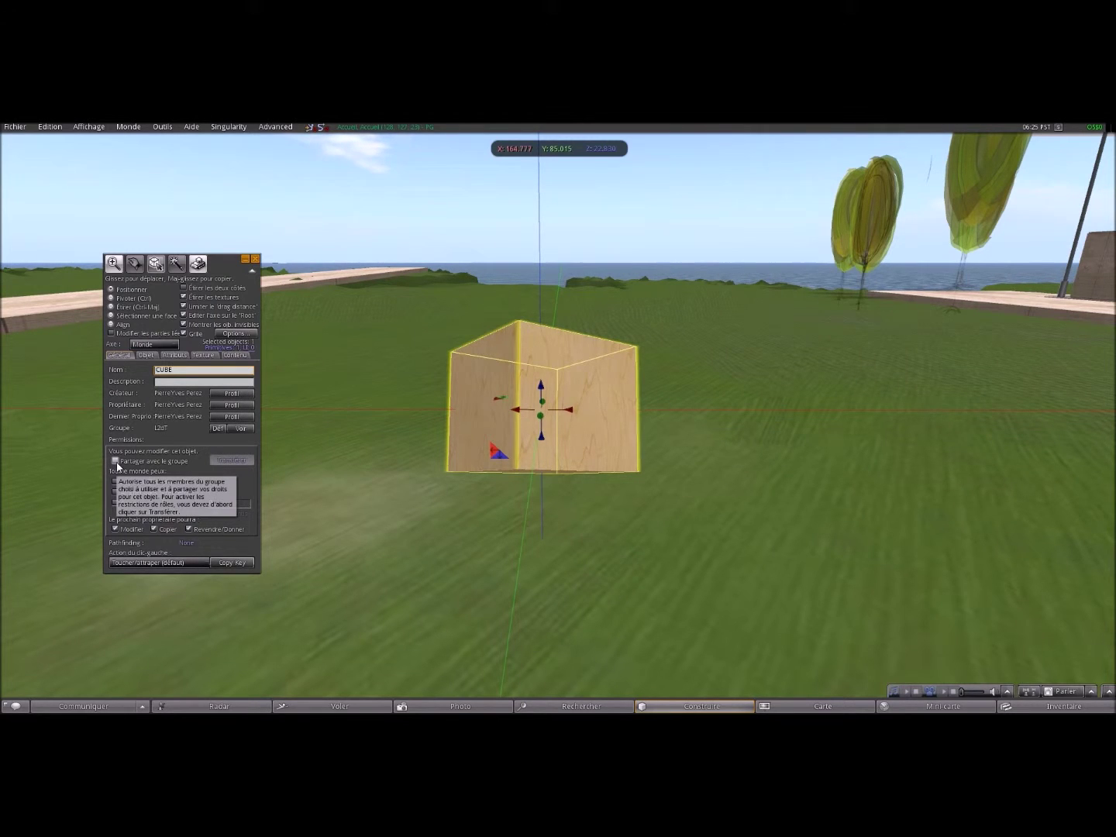
left_click(116, 462)
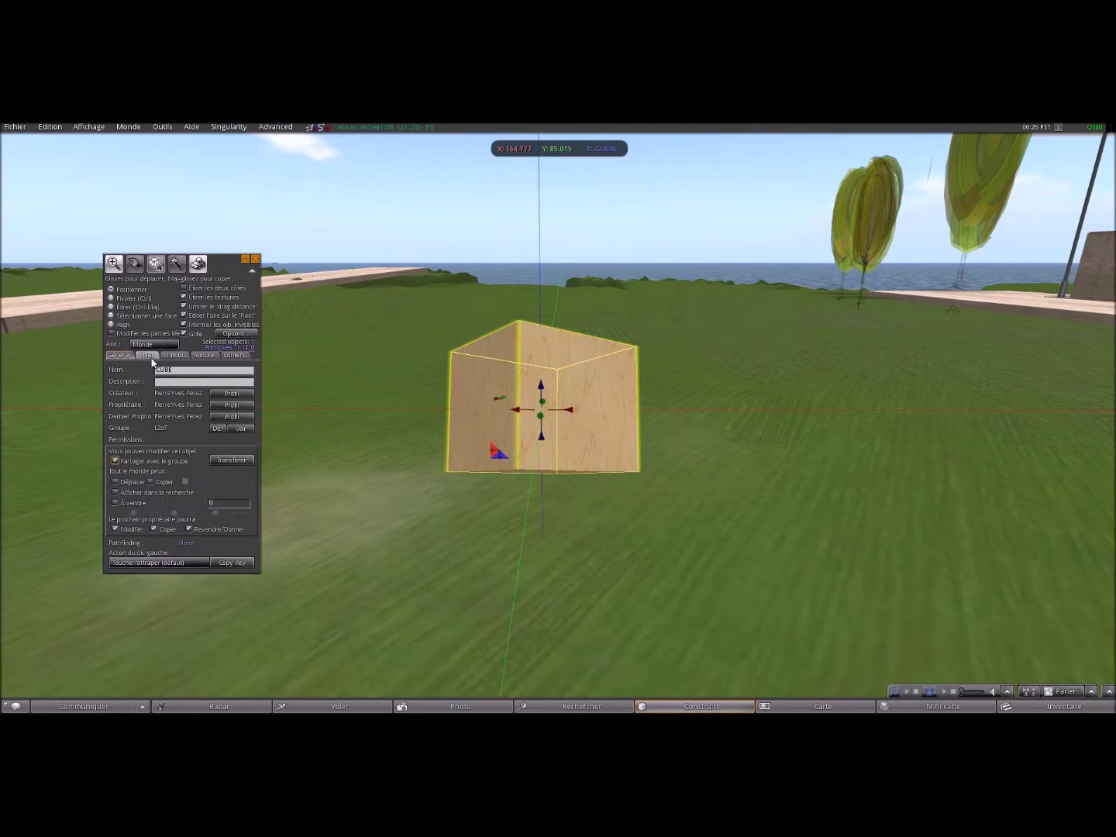
Set the cube's left-click action to "S'asseoir sur l'objet" and close the build window
left_click(164, 563)
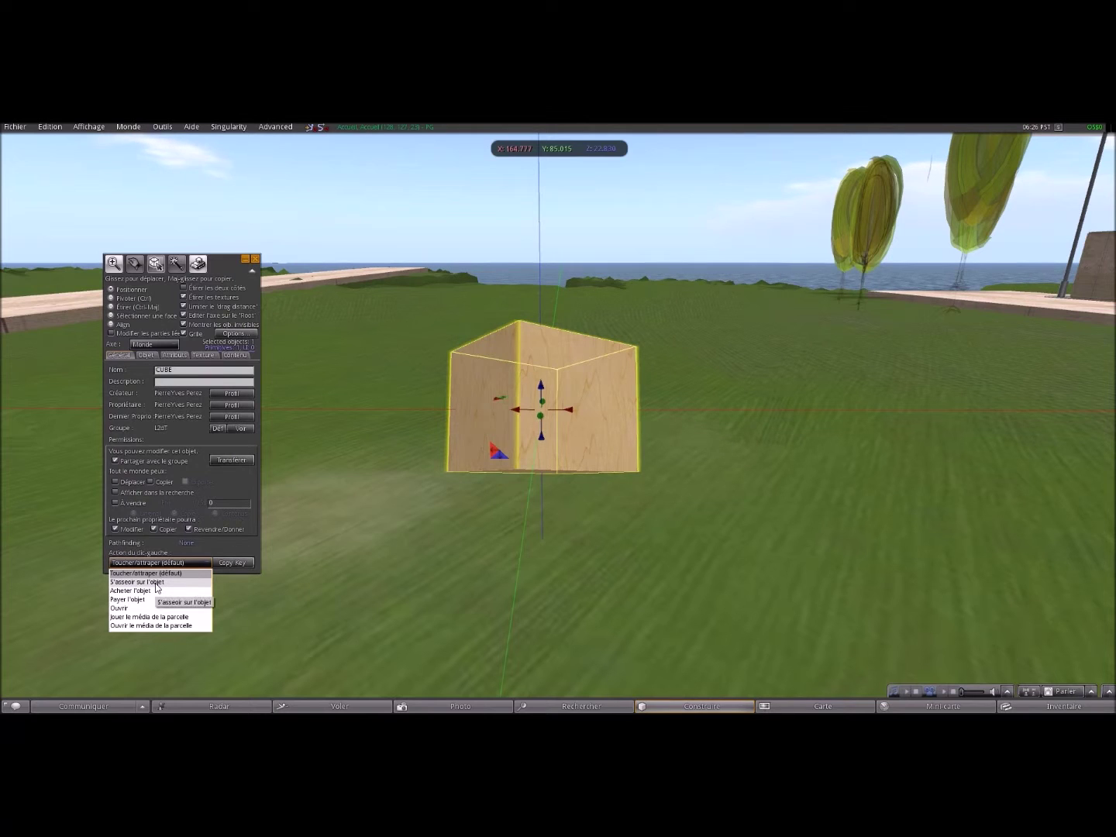
left_click(156, 583)
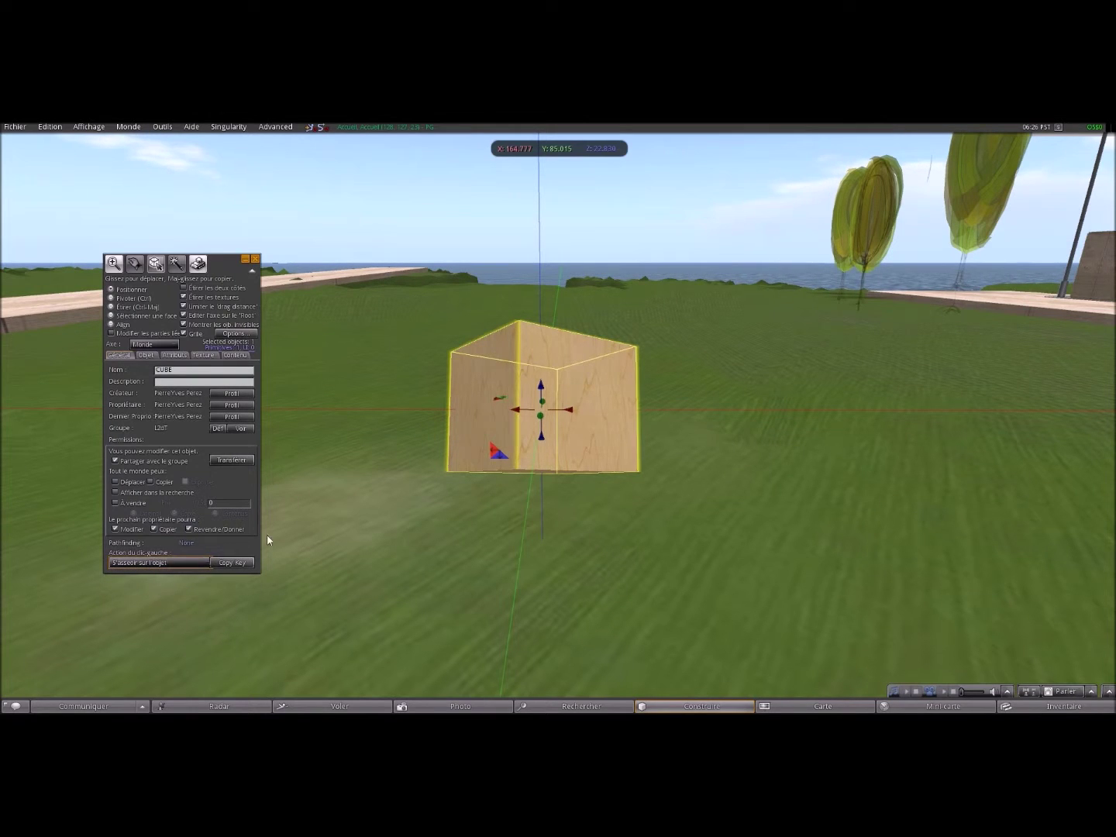
left_click(256, 259)
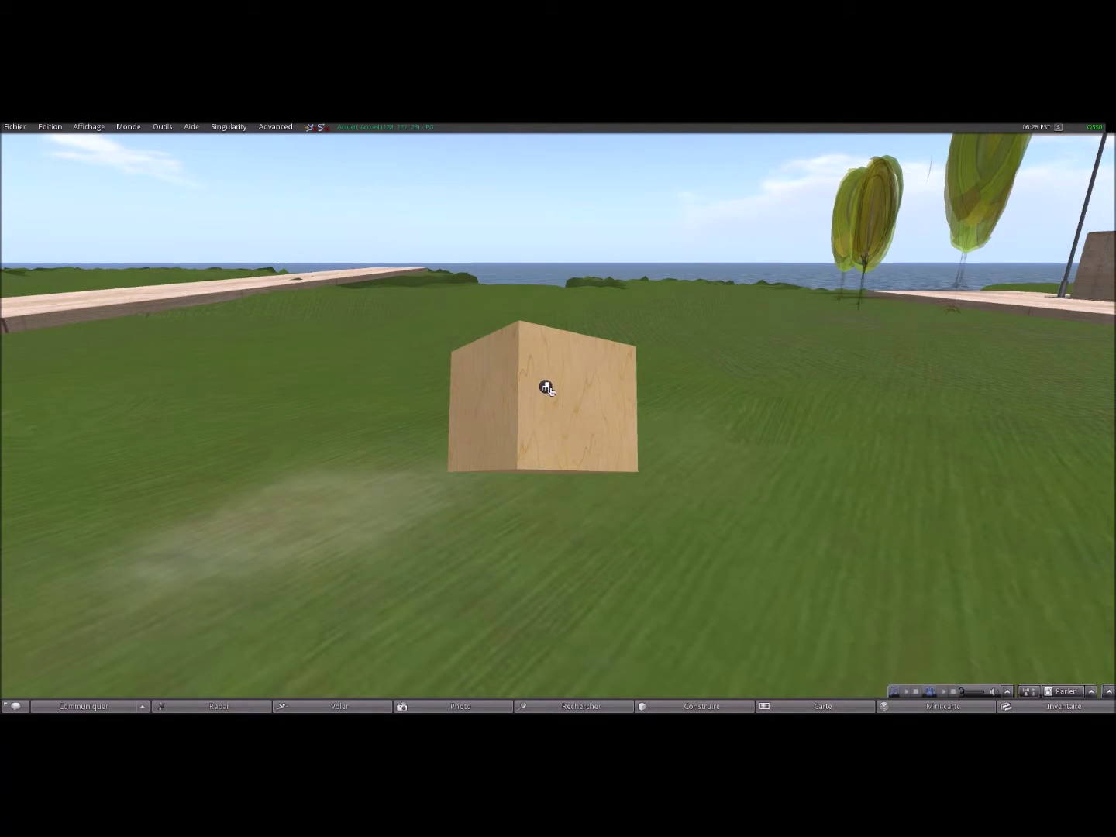
Test the sit action by seating the avatar on the cube and making it stand up again
scroll(547, 387, "down", 3)
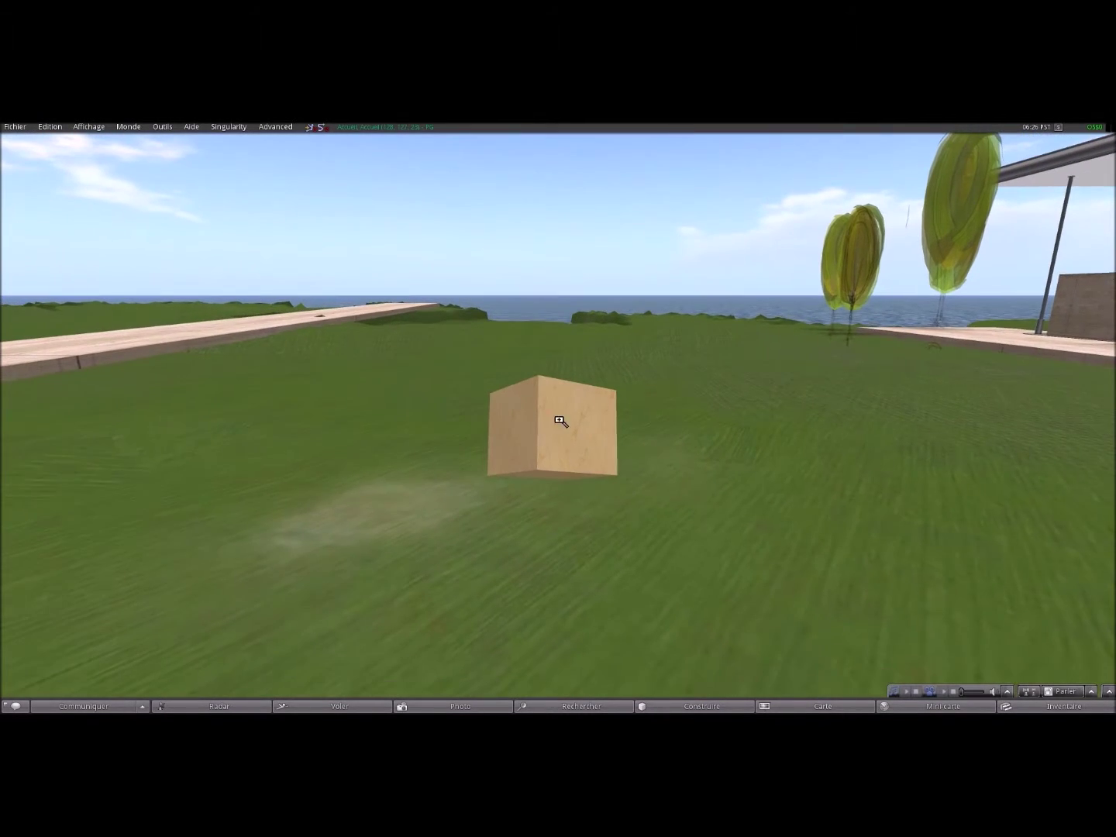
key("Up")
scroll(237, 364, "up", 5)
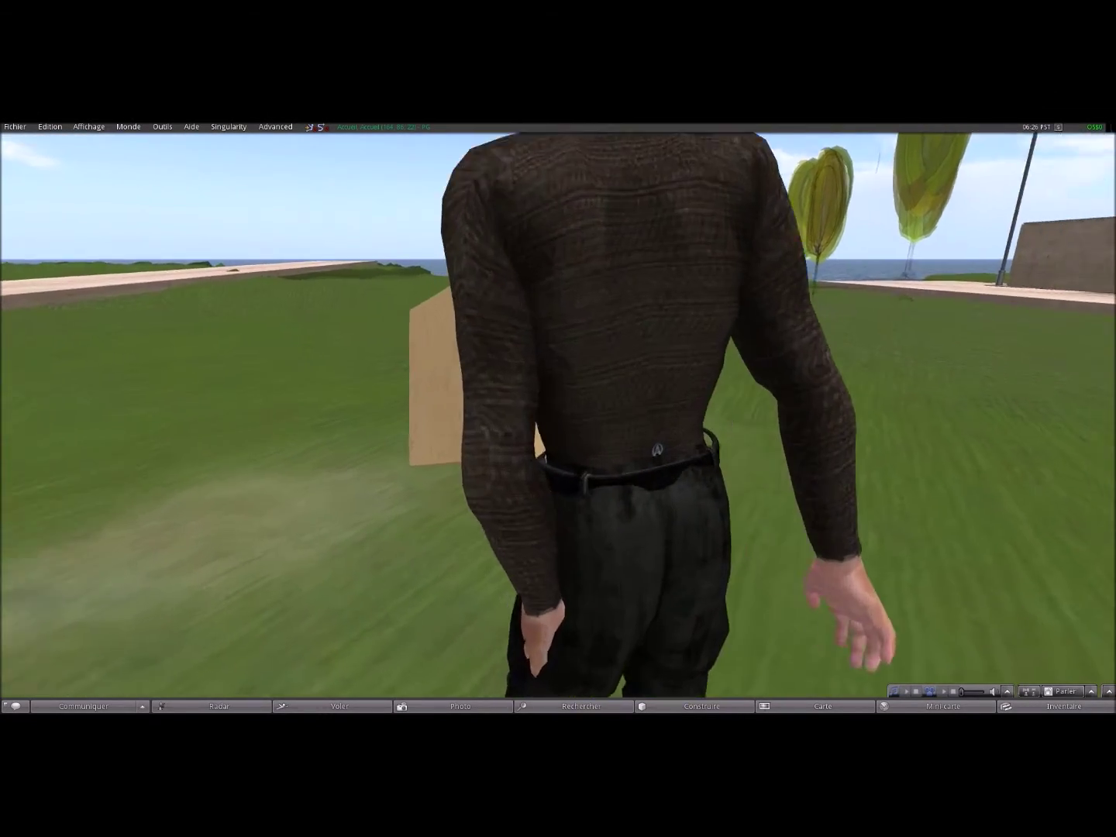
left_click(237, 364)
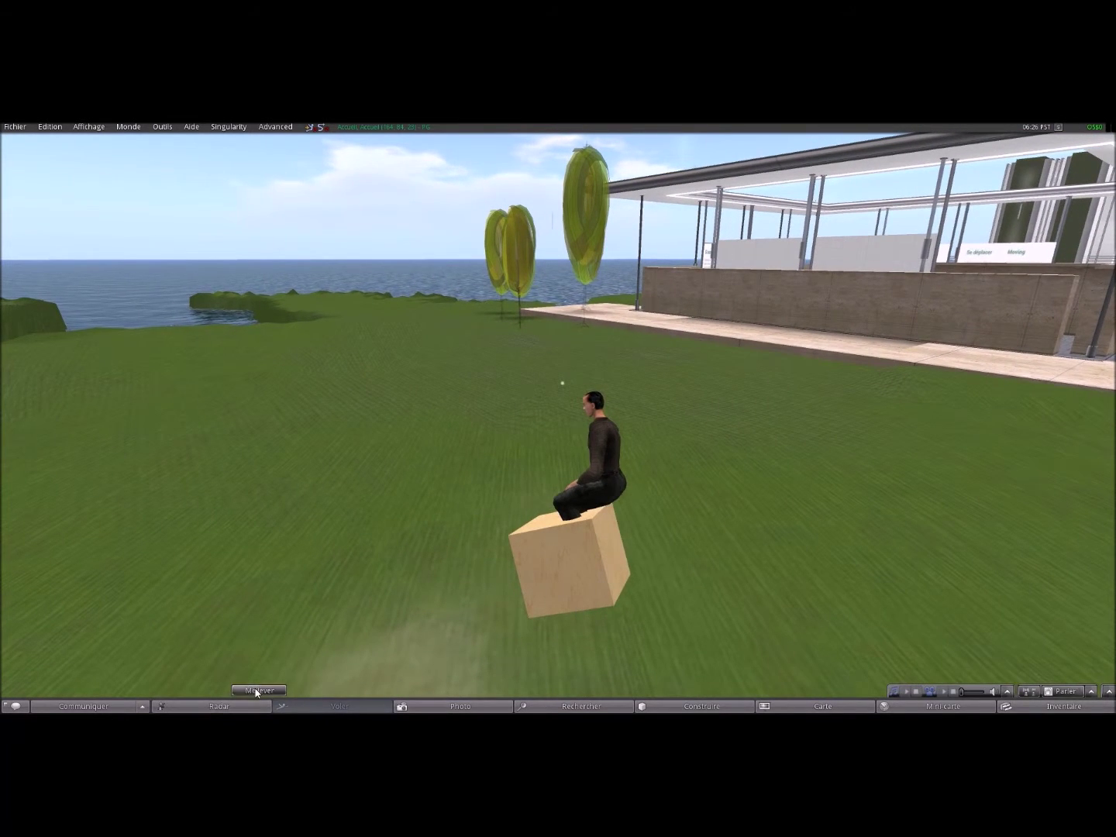
left_click(283, 689)
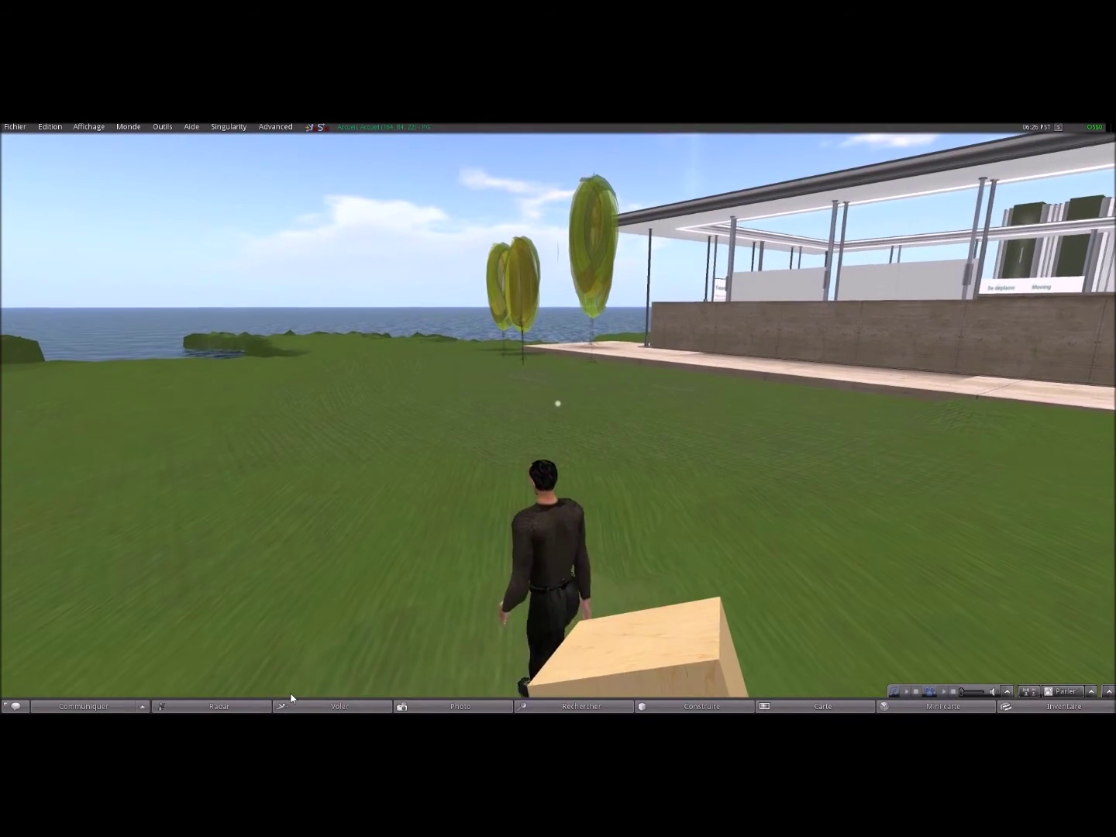
Turn the avatar toward the cube, focus the camera on it and open its object settings for editing
key("Right")
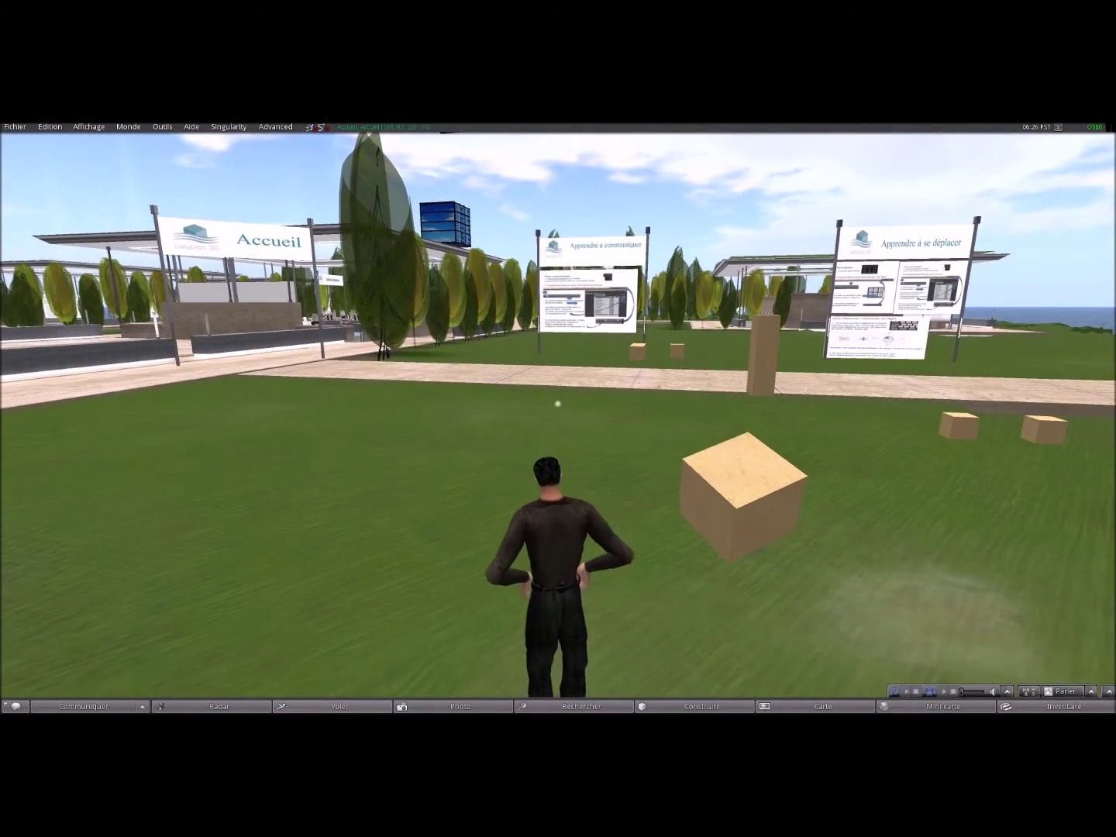
left_click(740, 497, "alt")
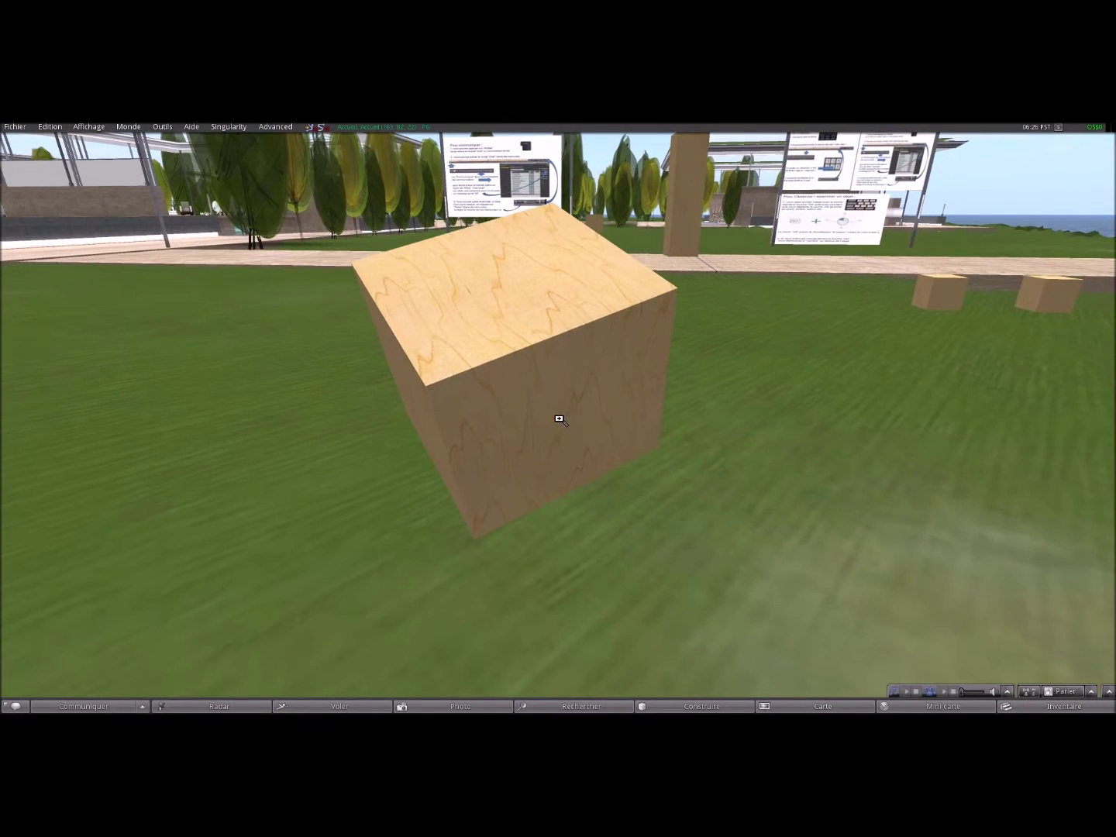
right_click(508, 382)
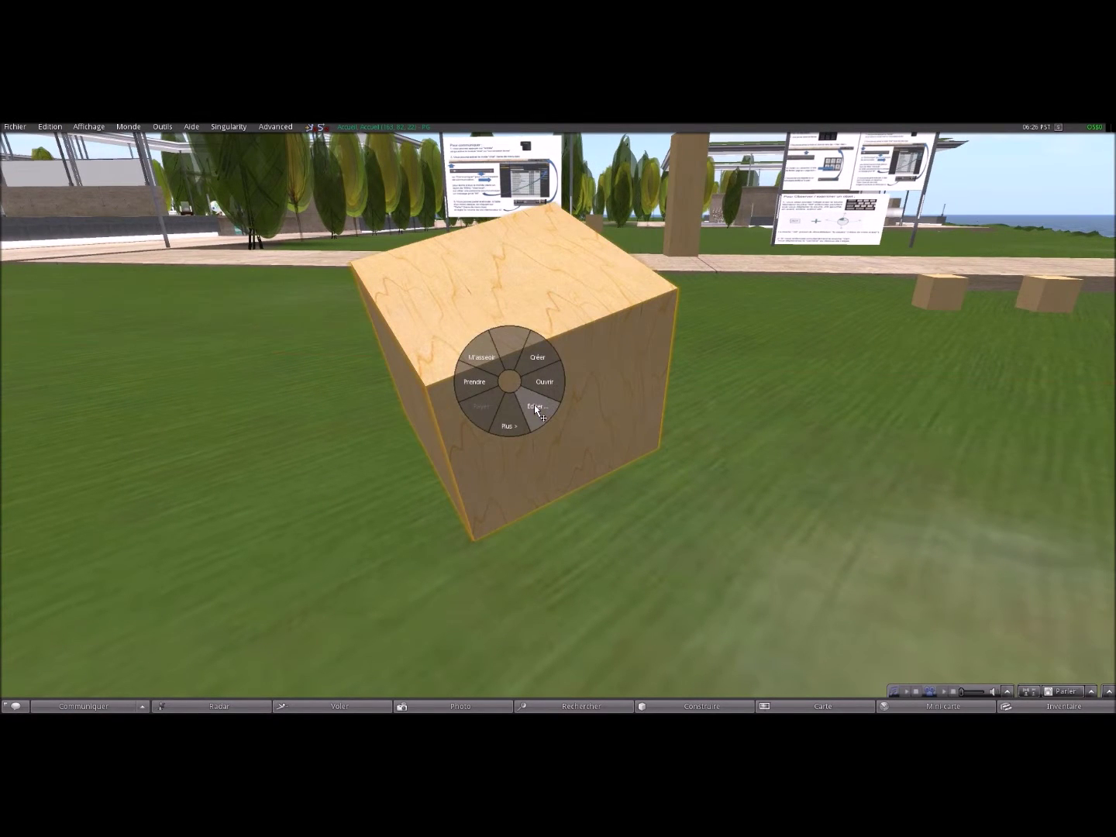
left_click(534, 406)
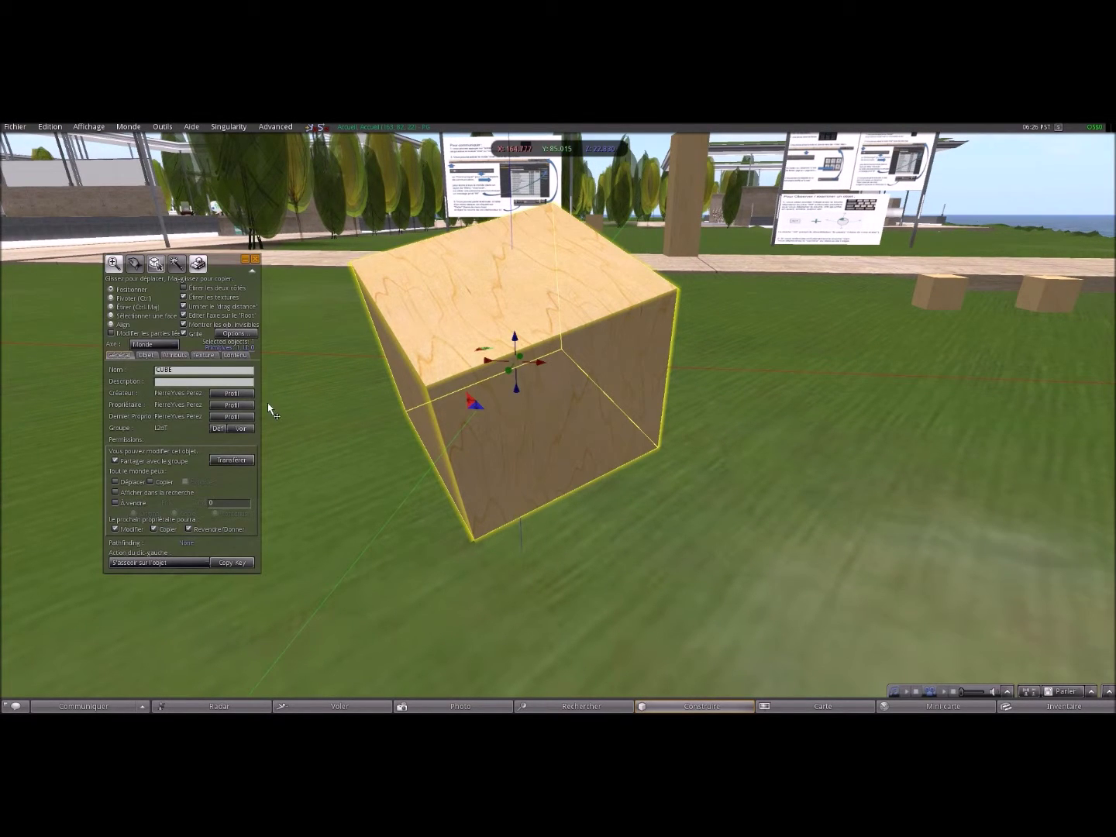
left_click(145, 355)
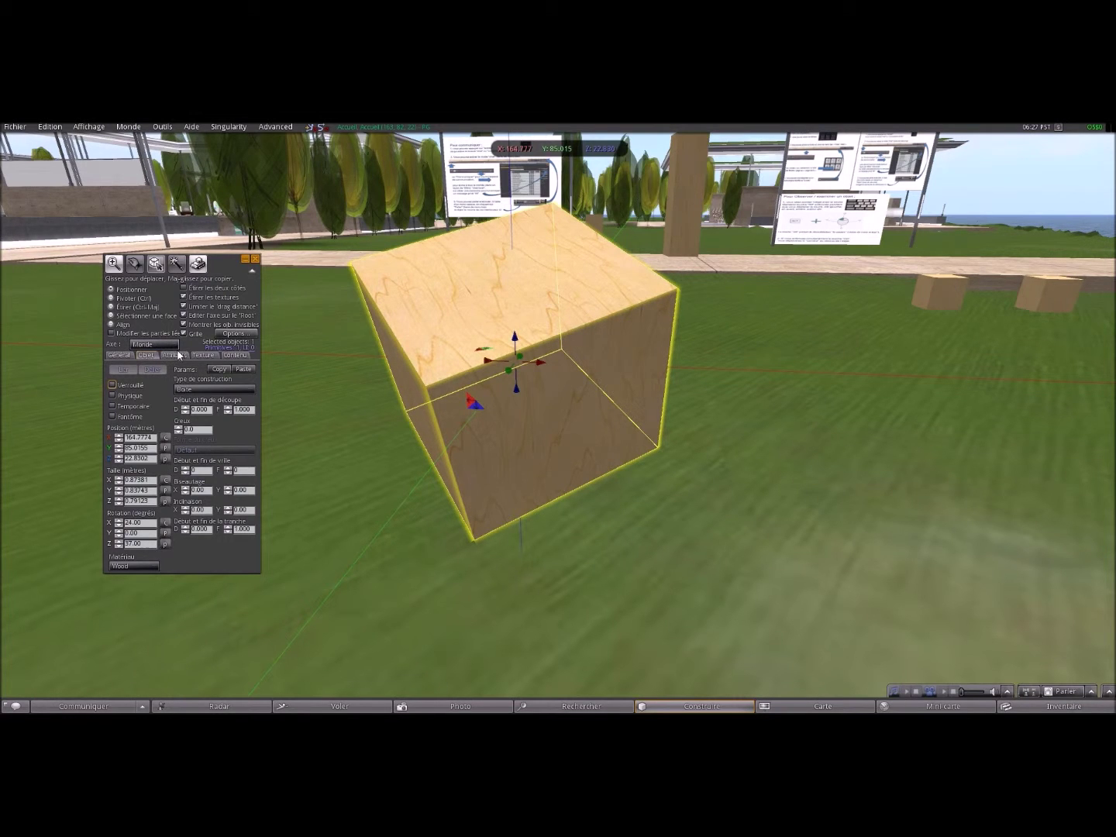
Change the cube's construction type to Prisme, hollow it to 95.0 and set its X taper to 0.85
left_click(186, 389)
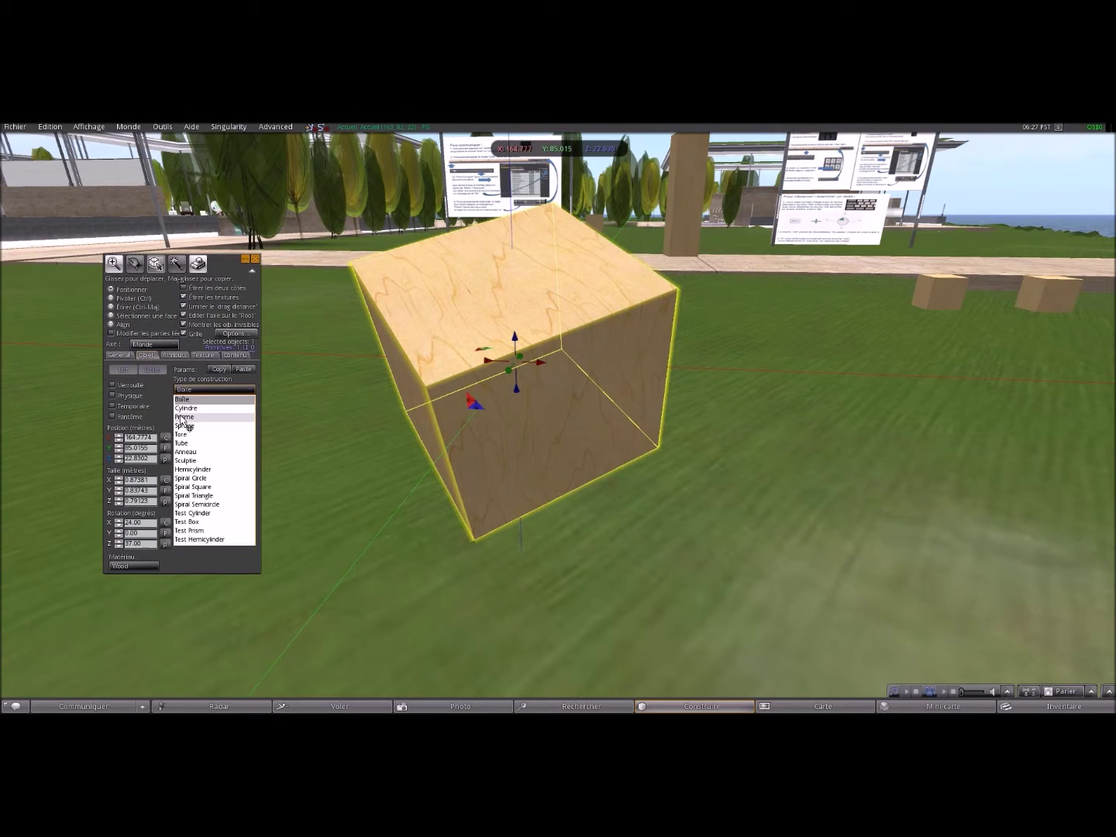
left_click(183, 417)
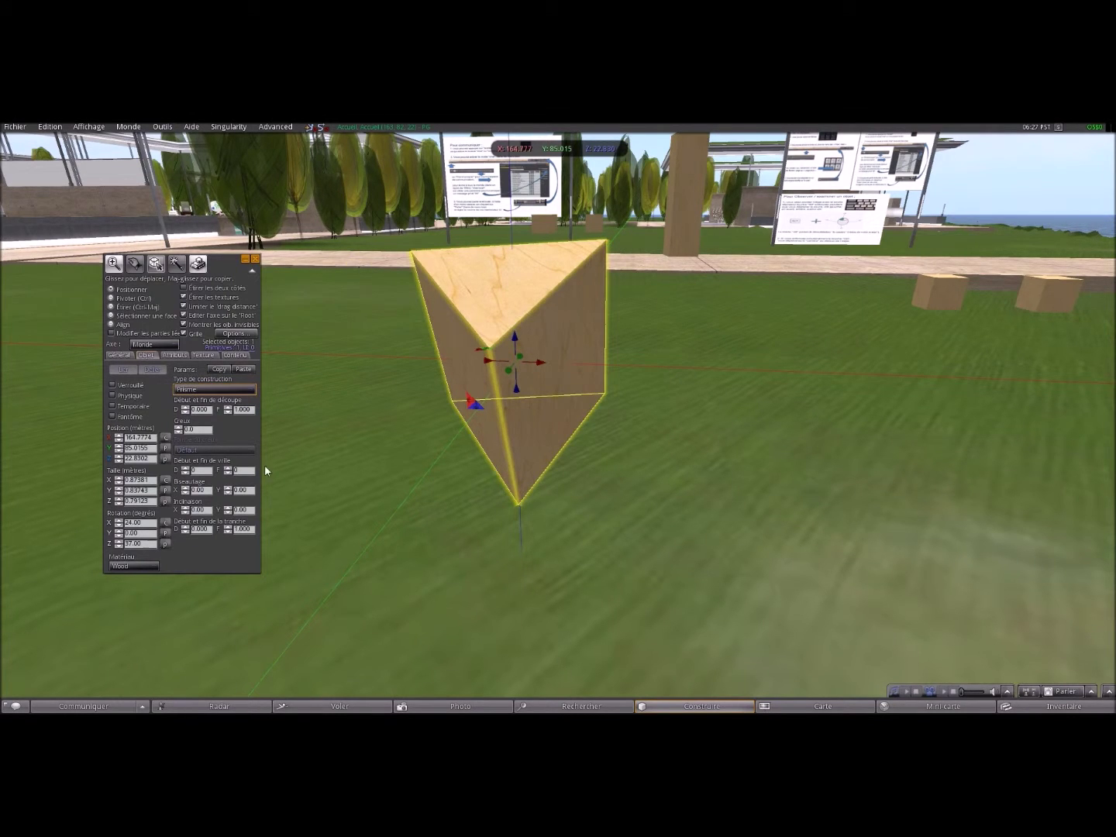
left_click(178, 428)
left_click(179, 429)
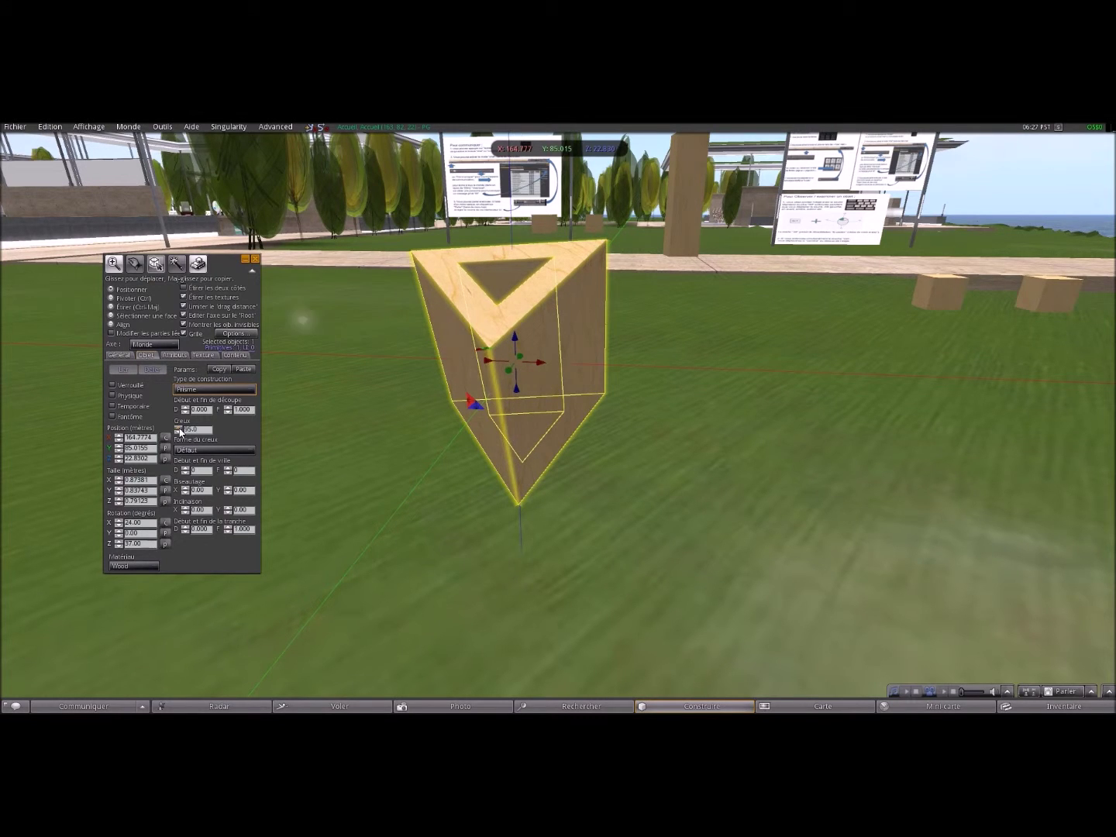
left_click(185, 487)
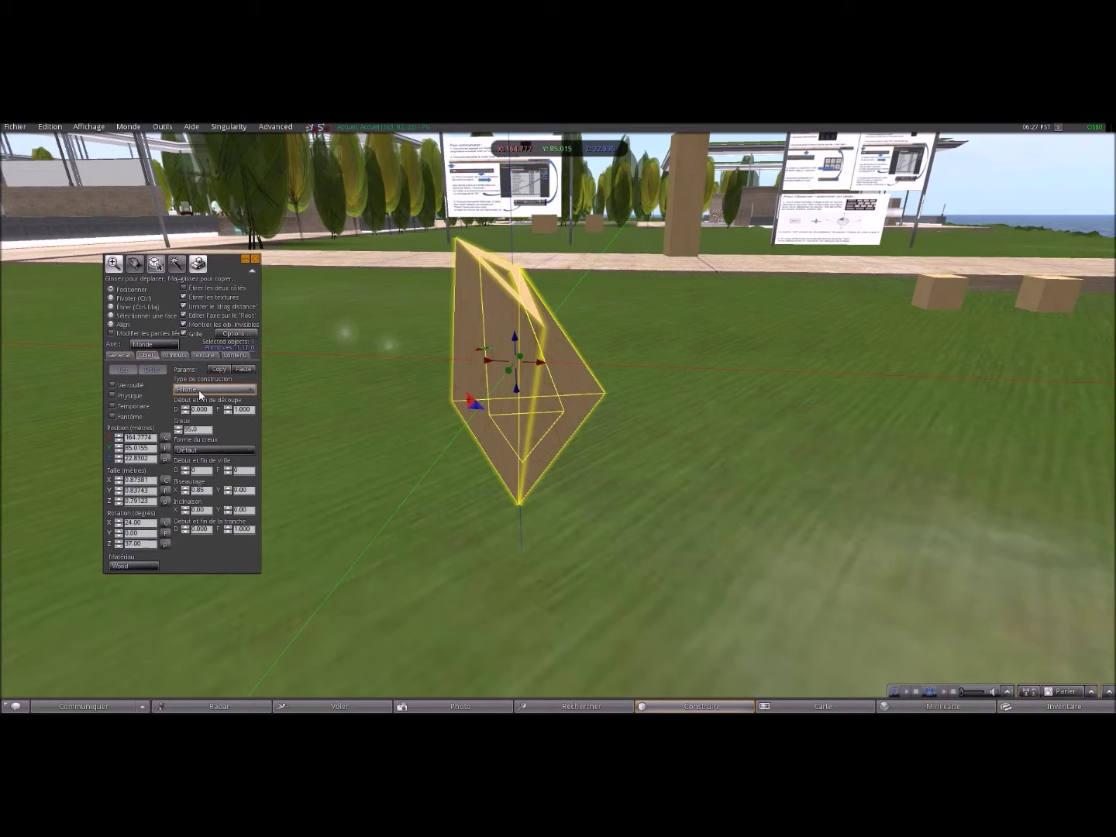
Colour the prism pure blue (0000FF) in its texture settings
left_click(177, 357)
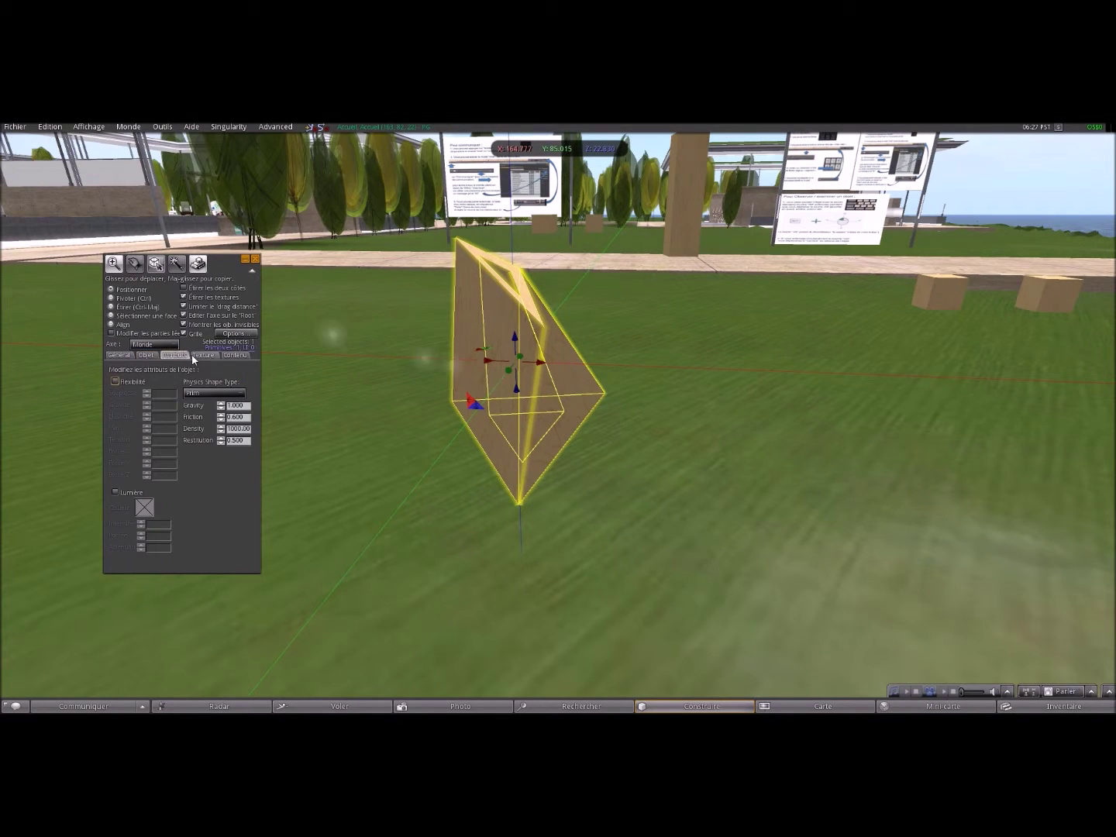
left_click(200, 356)
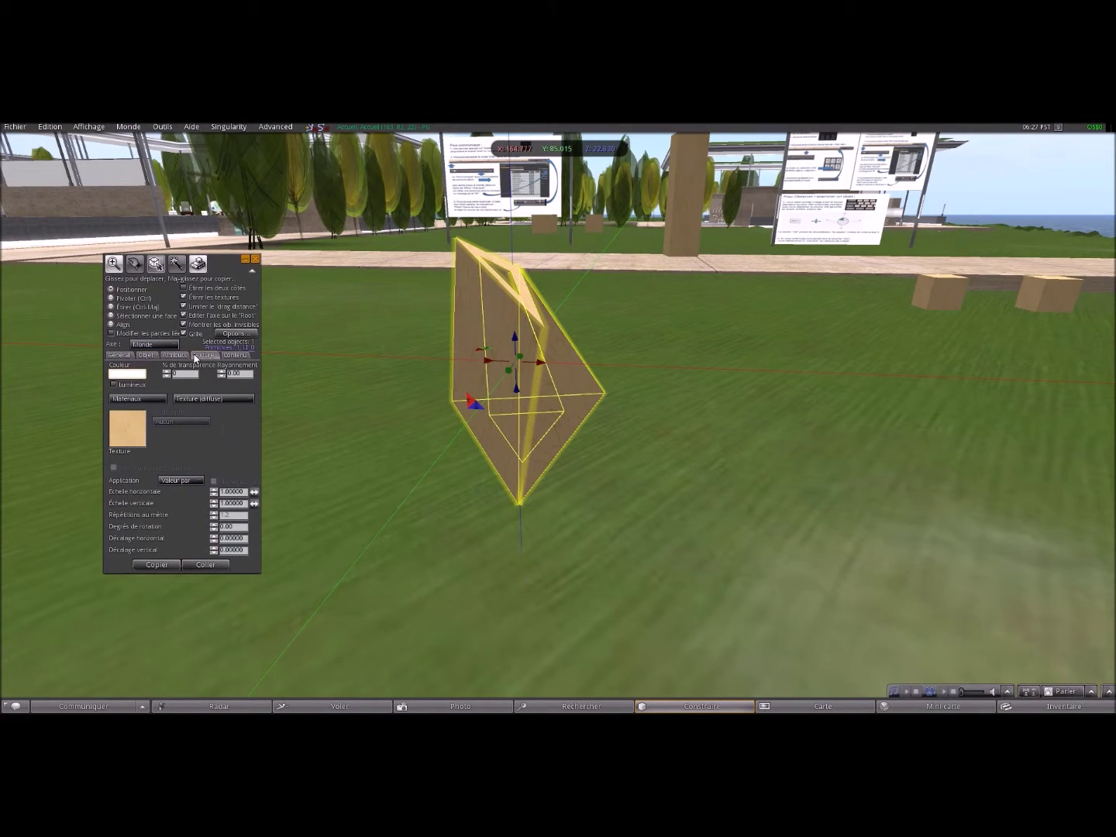
left_click(130, 373)
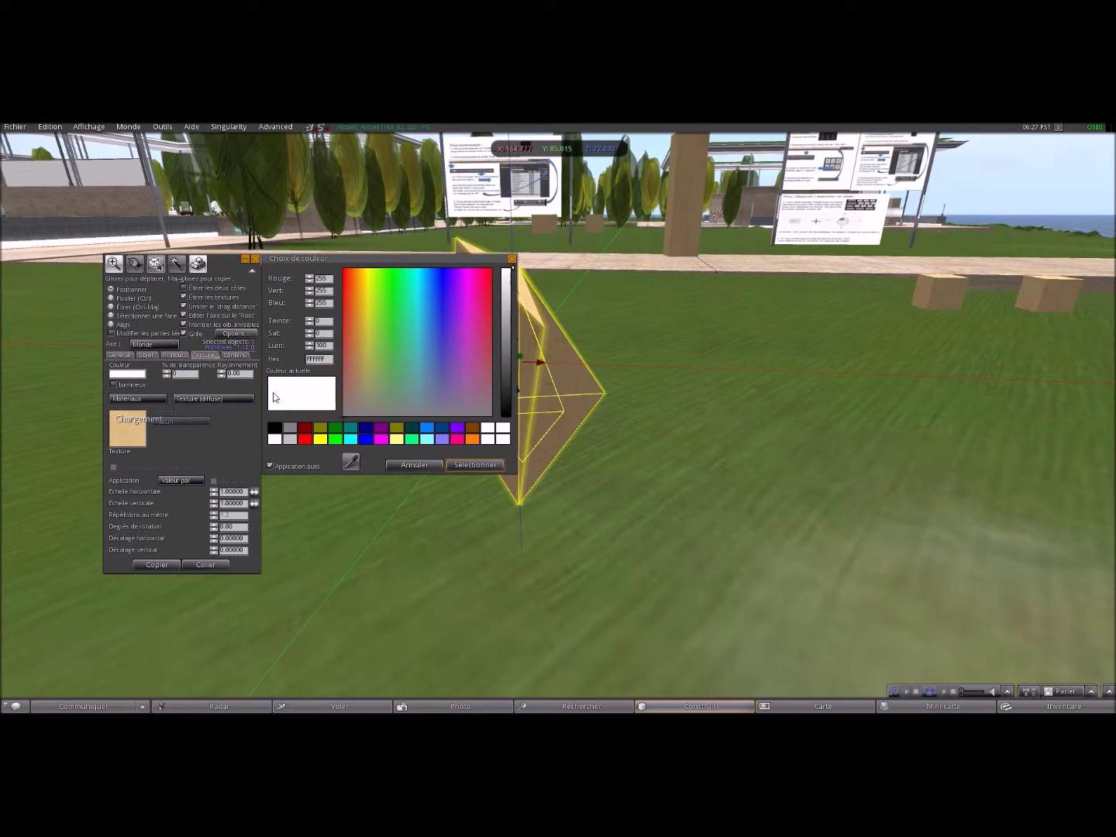
left_click(365, 439)
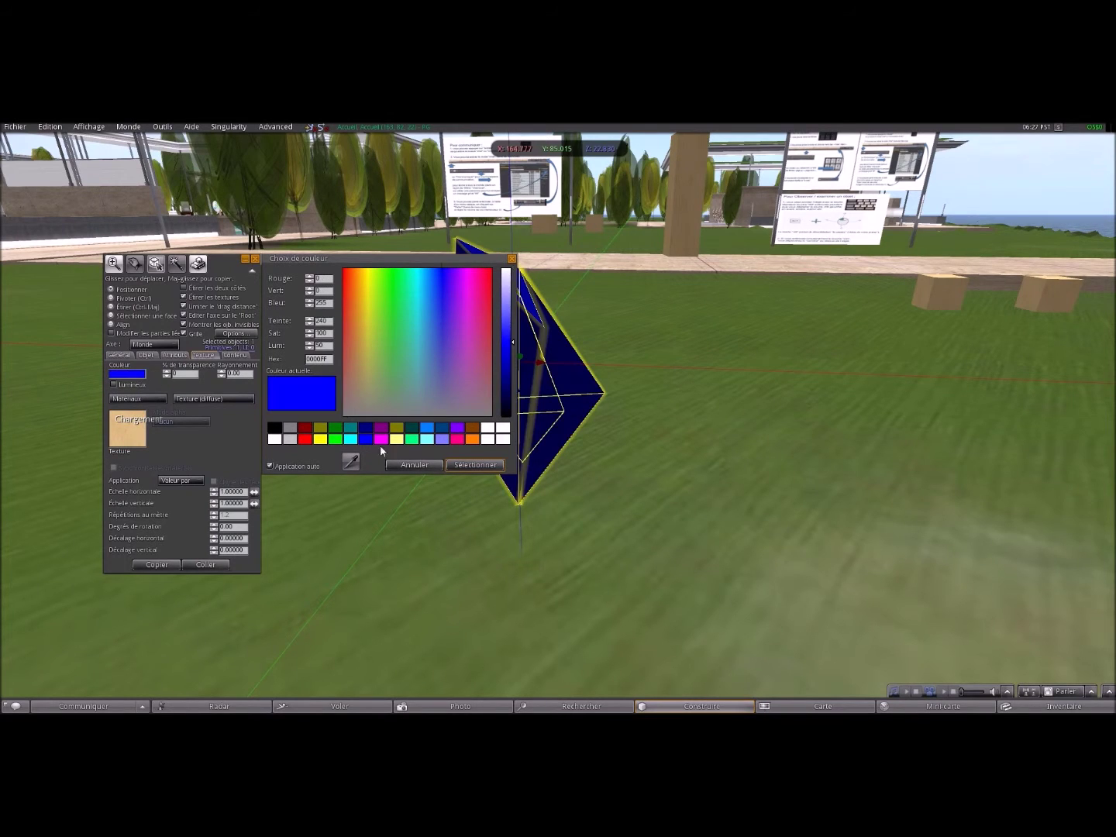
left_click(469, 464)
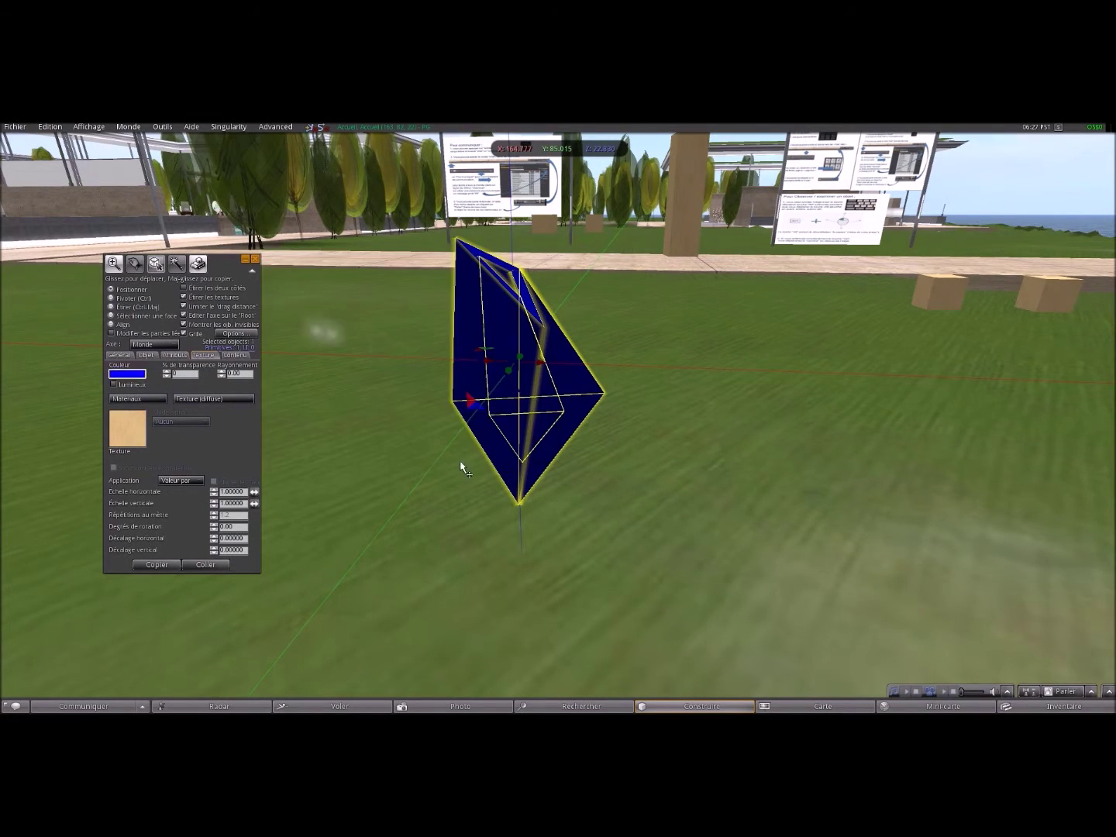
Replace the prism's wood texture with the arbois texture from the inventory's Textures folder
left_click(130, 431)
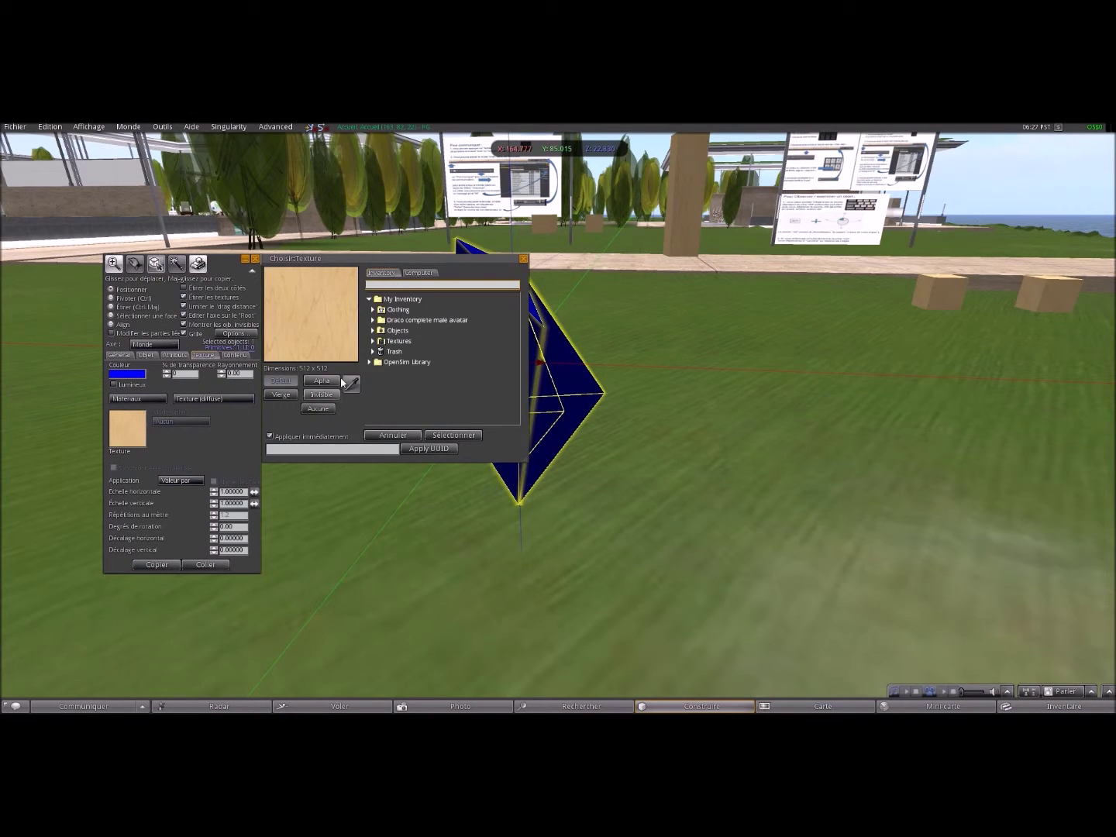
left_click(373, 341)
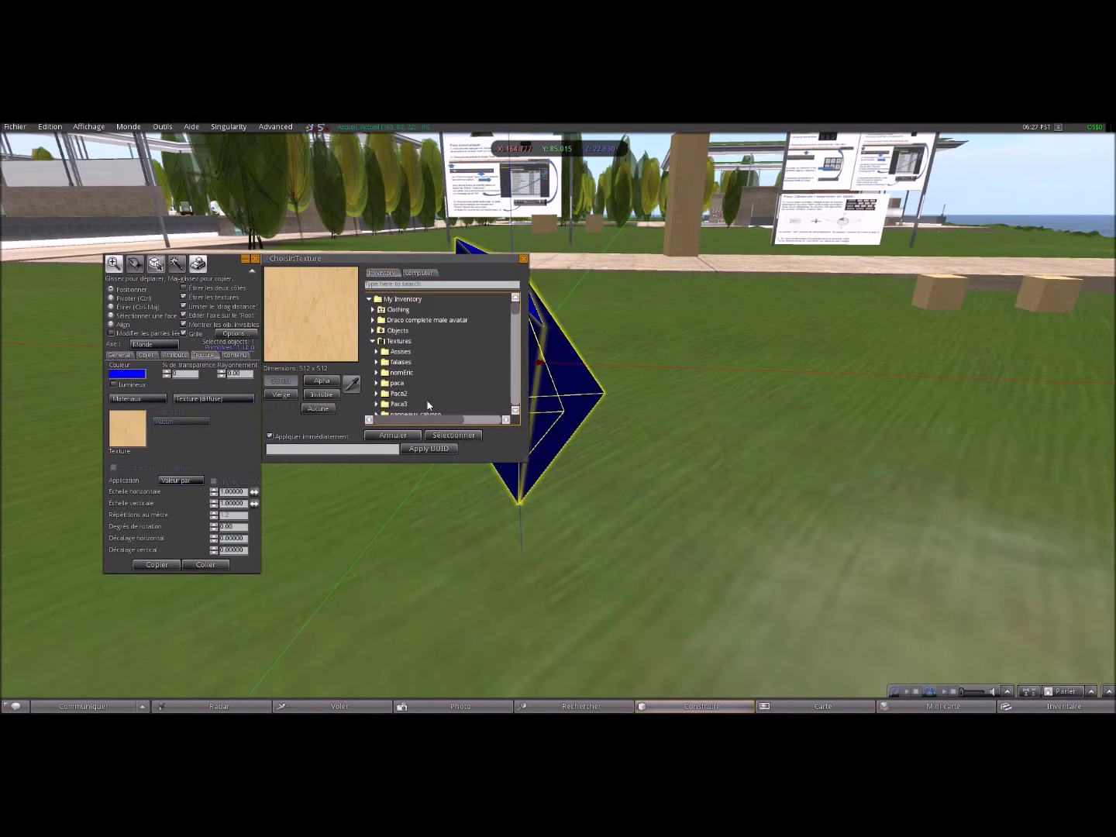
scroll(513, 392, "down", 4)
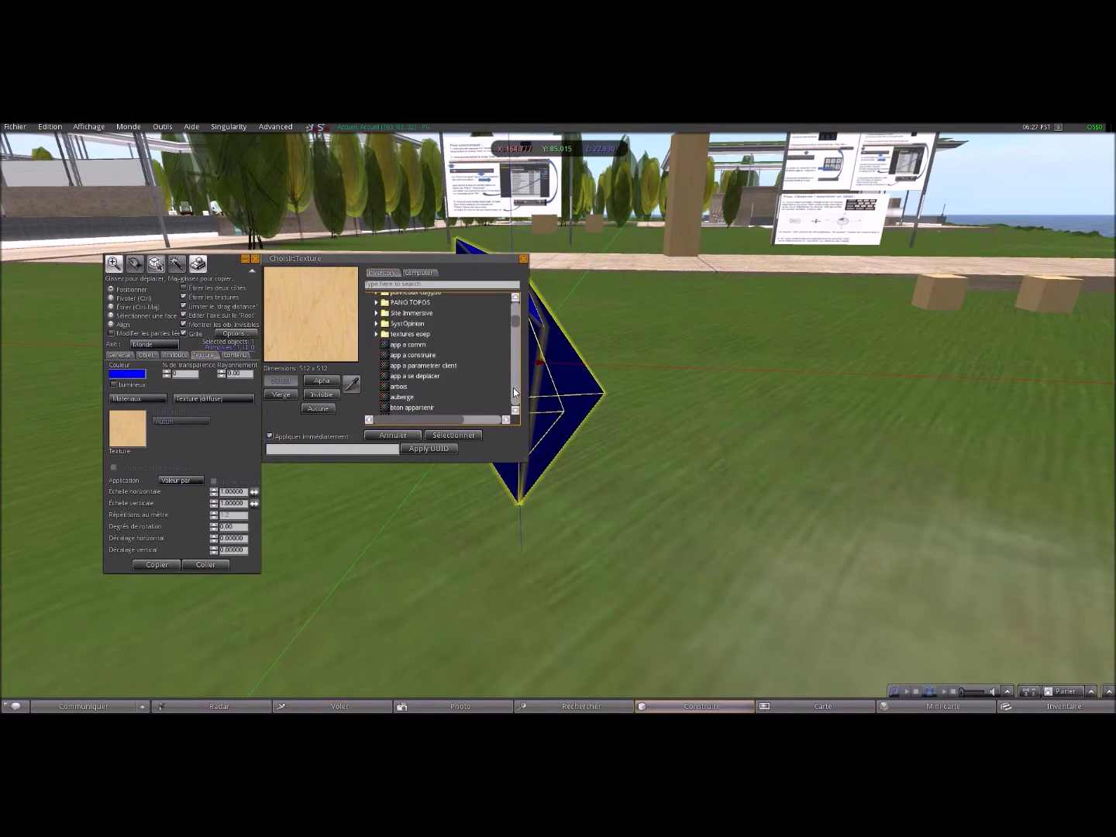
left_click(400, 386)
left_click(426, 435)
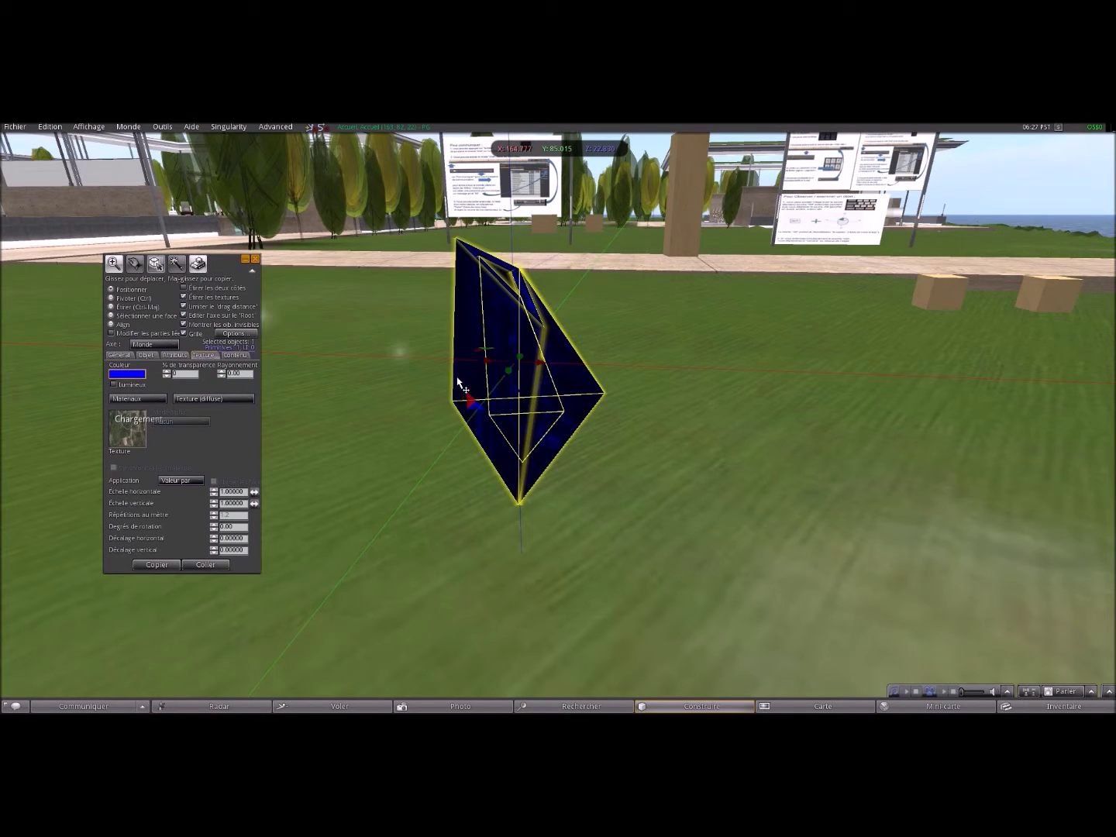
Set the prism's colour to white (FFFFFF), with 40% transparency and a glow (Rayonnement) of 0.10
left_click(129, 376)
left_click(273, 440)
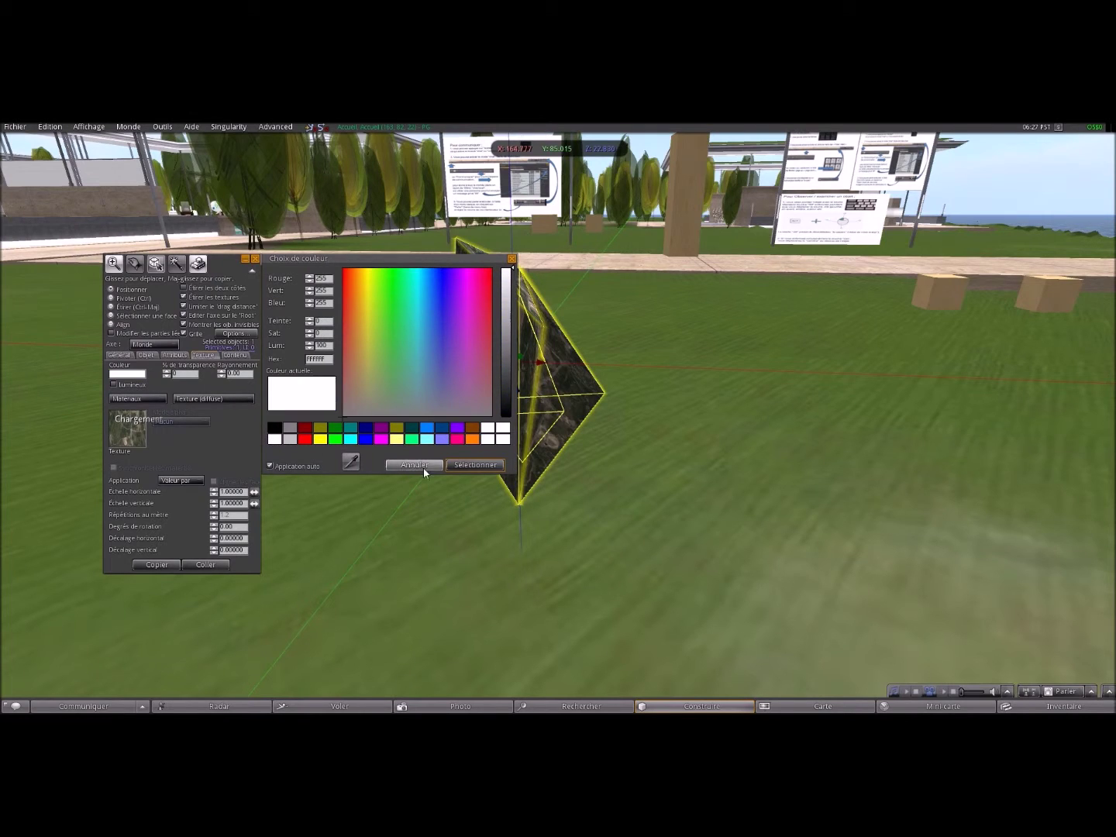
left_click(463, 466)
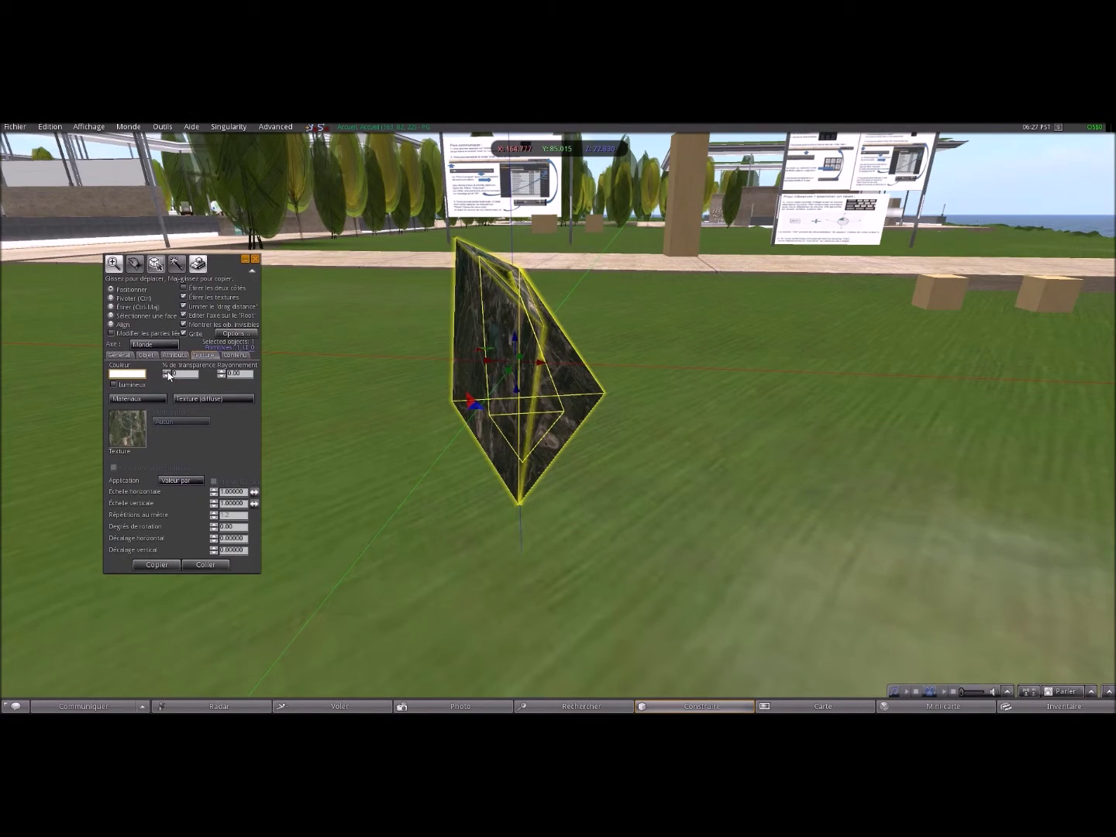
left_click(168, 372)
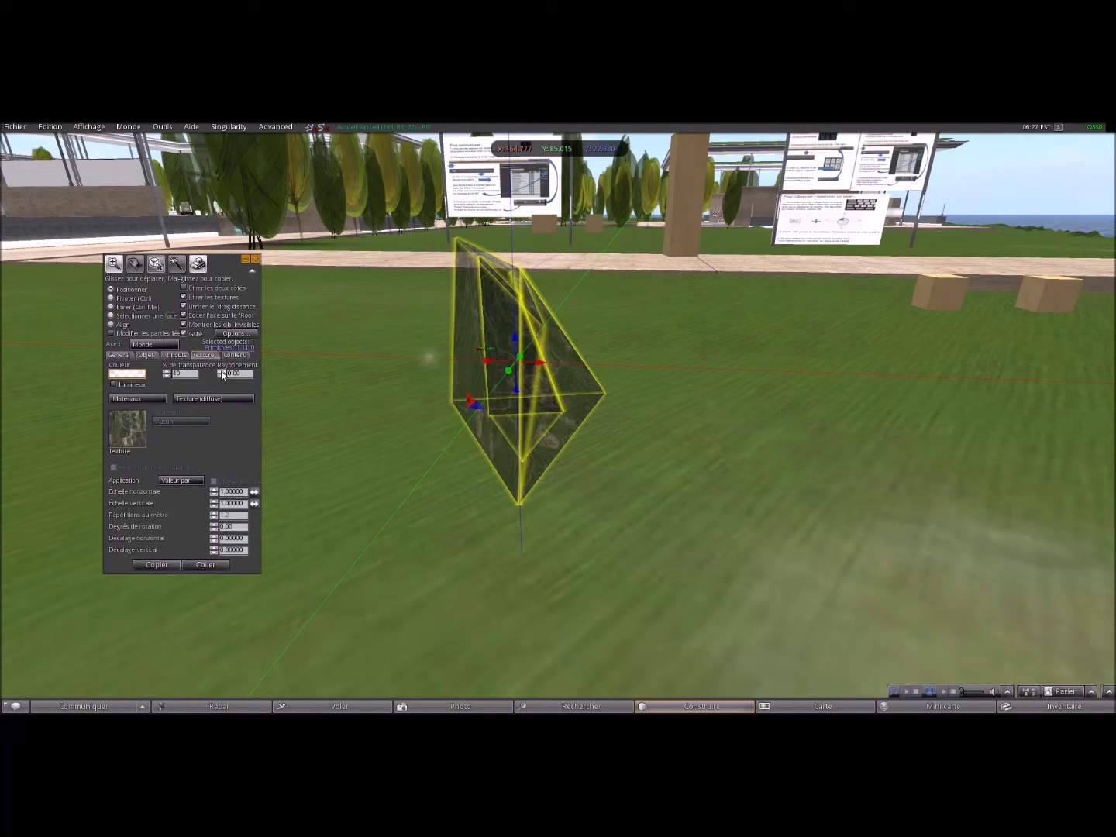
left_click(222, 372)
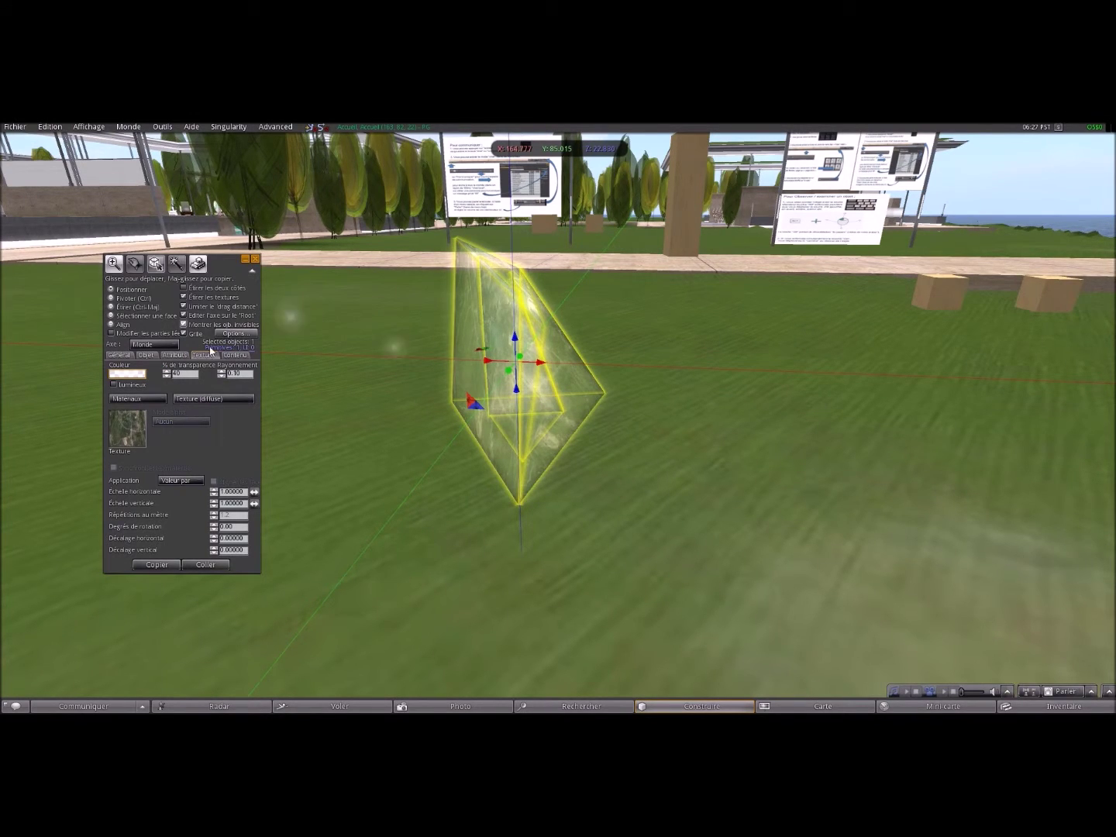
Add a new script to the prism's contents and close the build window
left_click(175, 354)
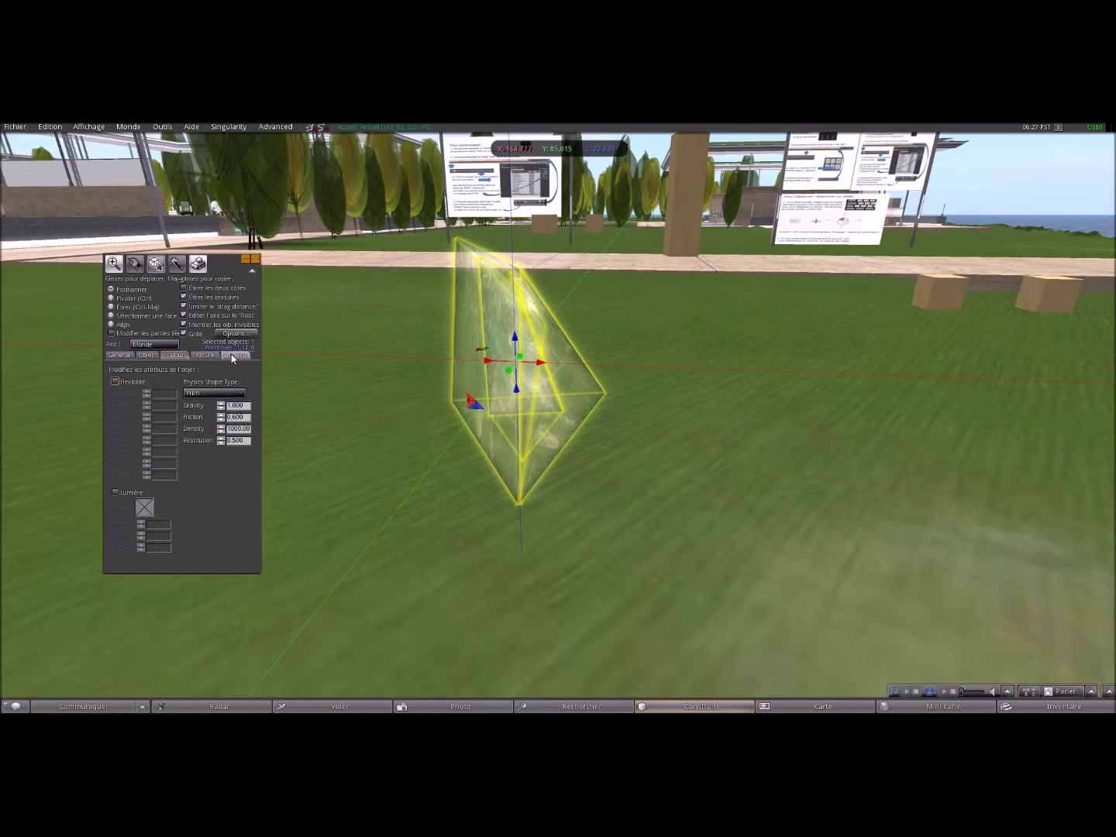
left_click(234, 355)
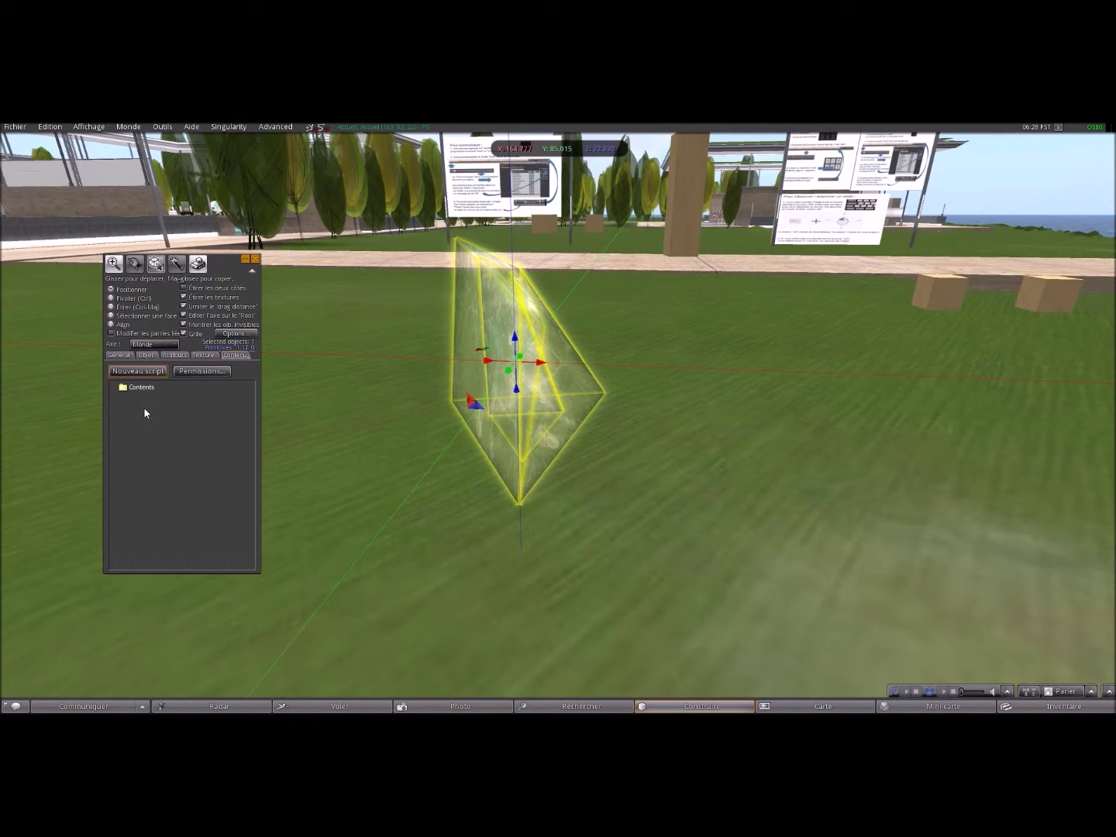
left_click(137, 372)
left_click(255, 260)
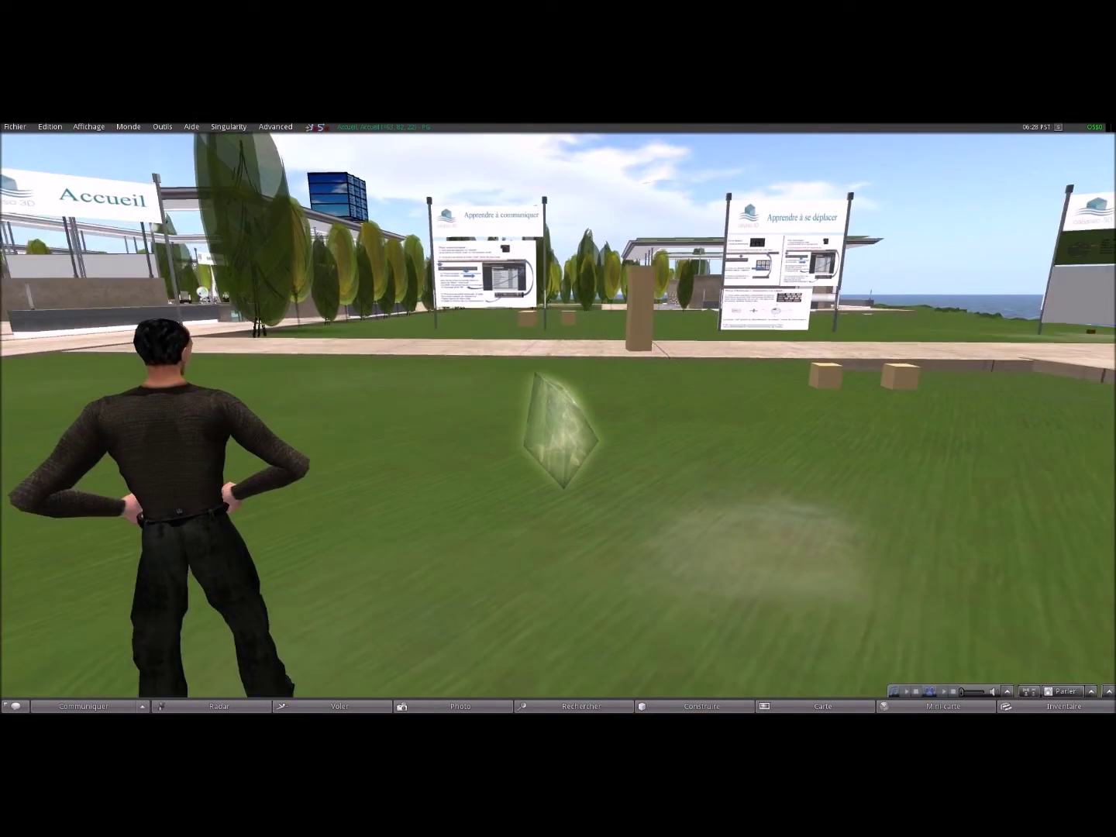
left_click_drag(562, 431, 801, 431, "alt")
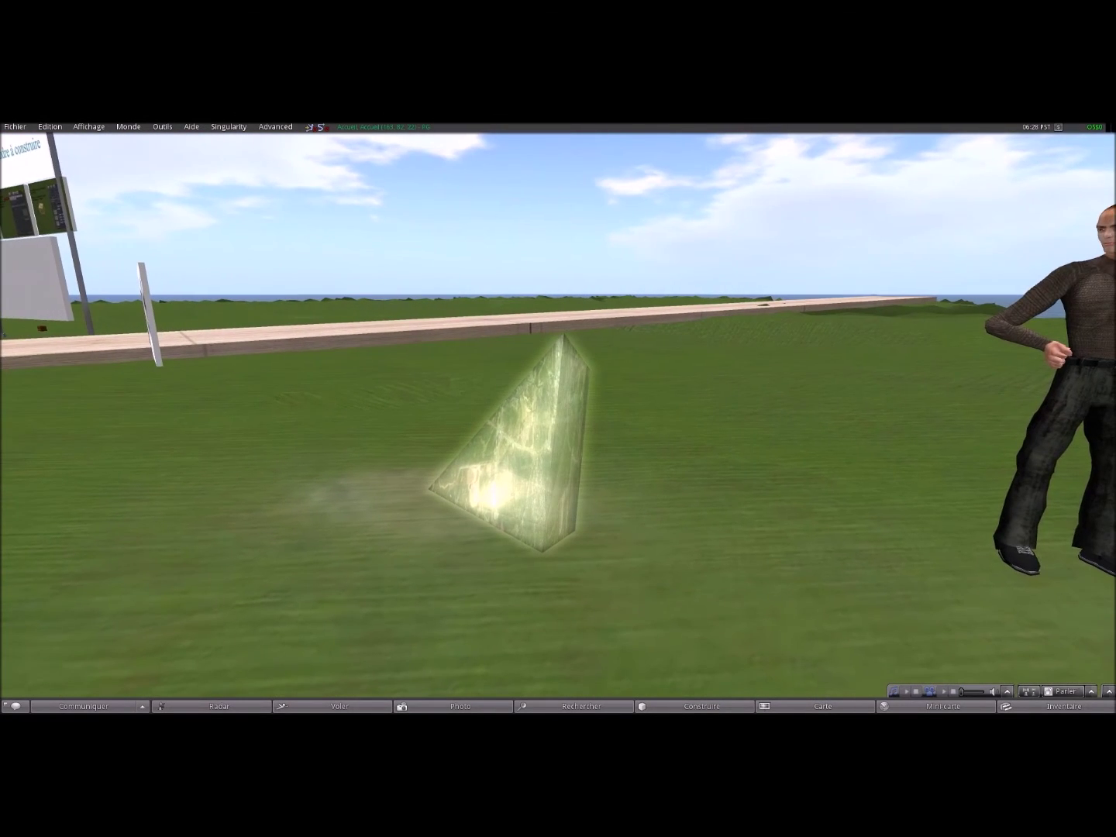